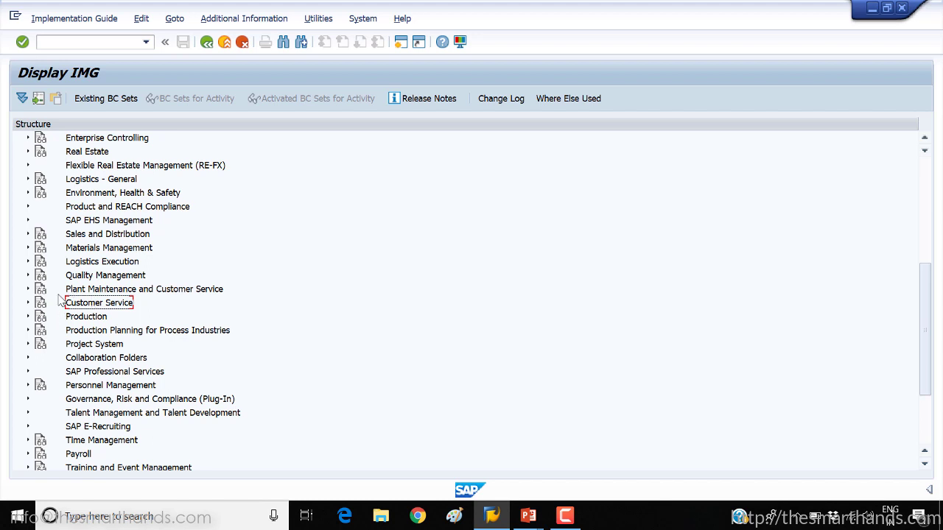
# Expand Logistics Execution > Warehouse Management > Master Data and view the Define Storage Type documentation.
pyautogui.click(28, 262)
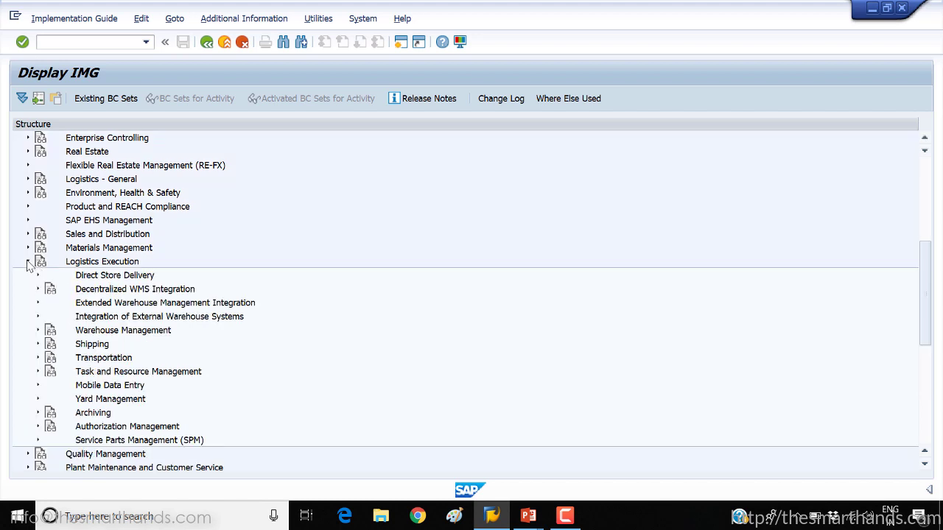
pyautogui.click(38, 331)
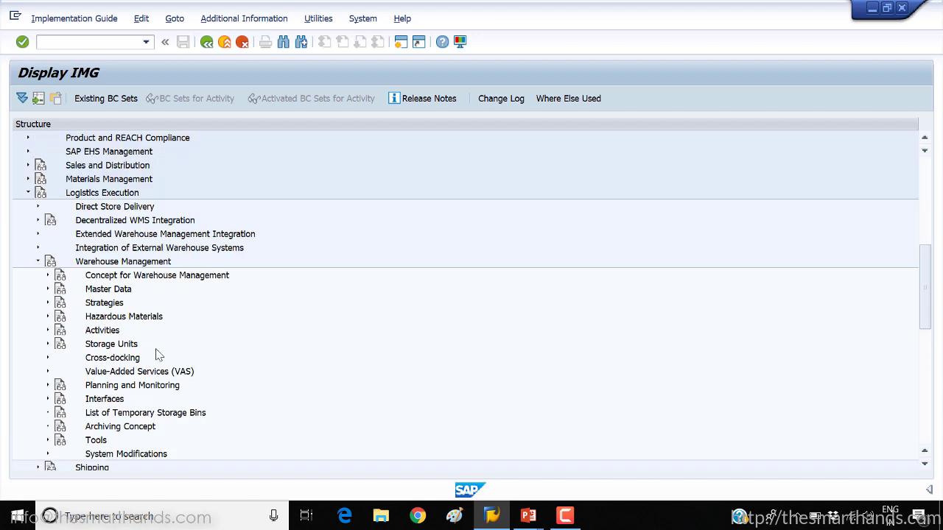
pyautogui.click(48, 289)
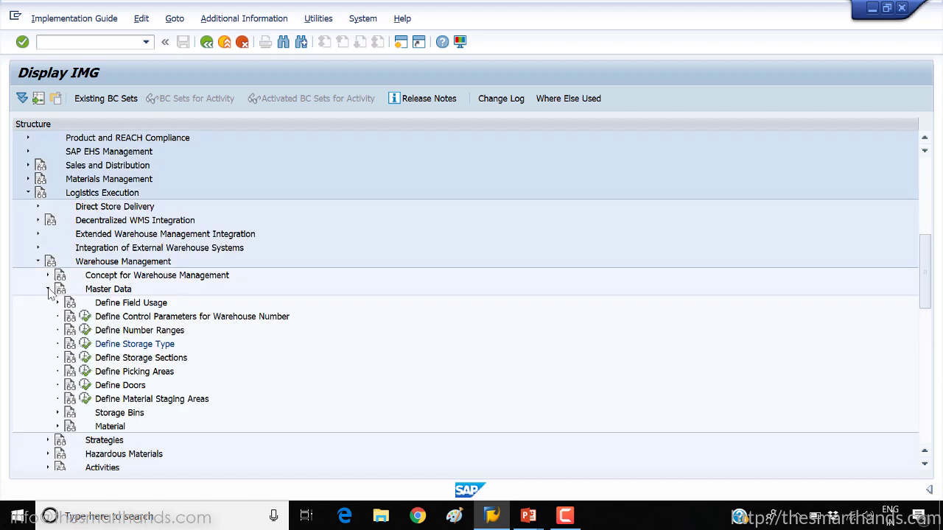
pyautogui.click(71, 345)
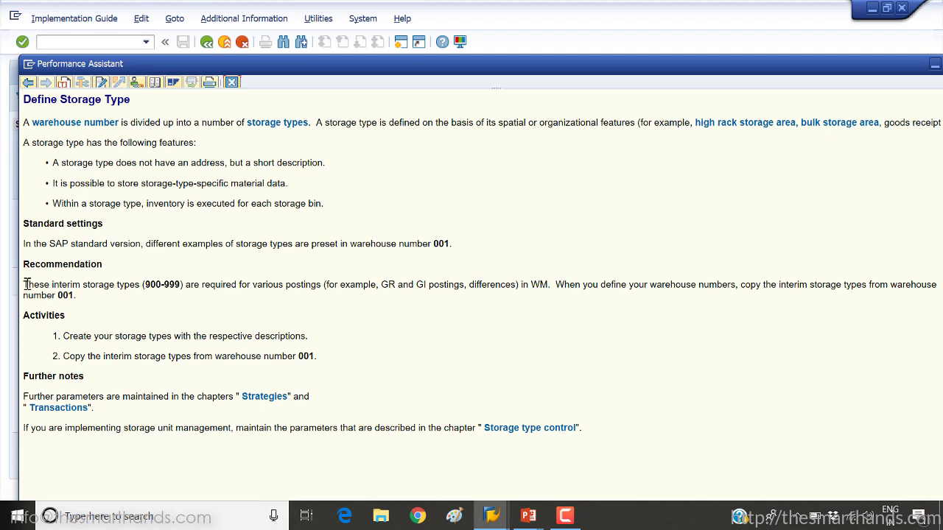
# Highlight the note on interim storage types 900-999, then close the storage type documentation.
pyautogui.keyDown('shift'); pyautogui.click(197, 284); pyautogui.keyUp('shift')
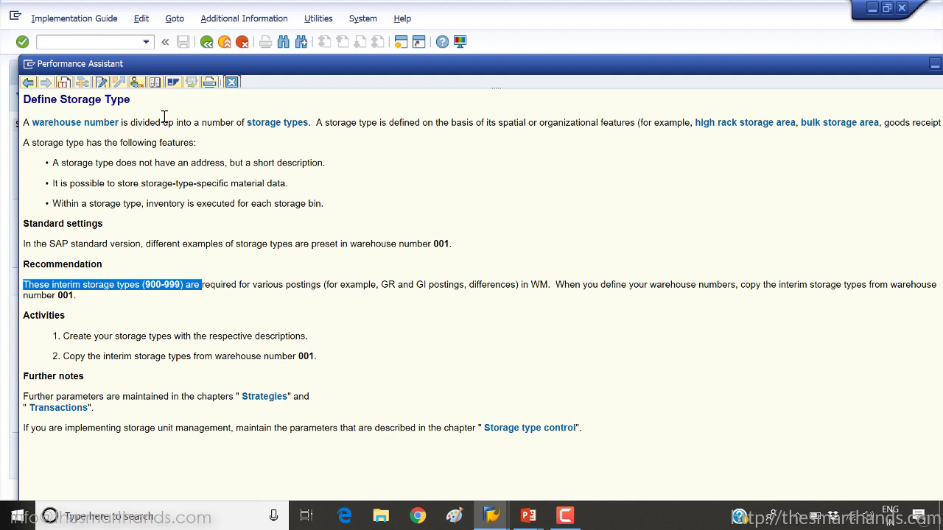
pyautogui.click(234, 83)
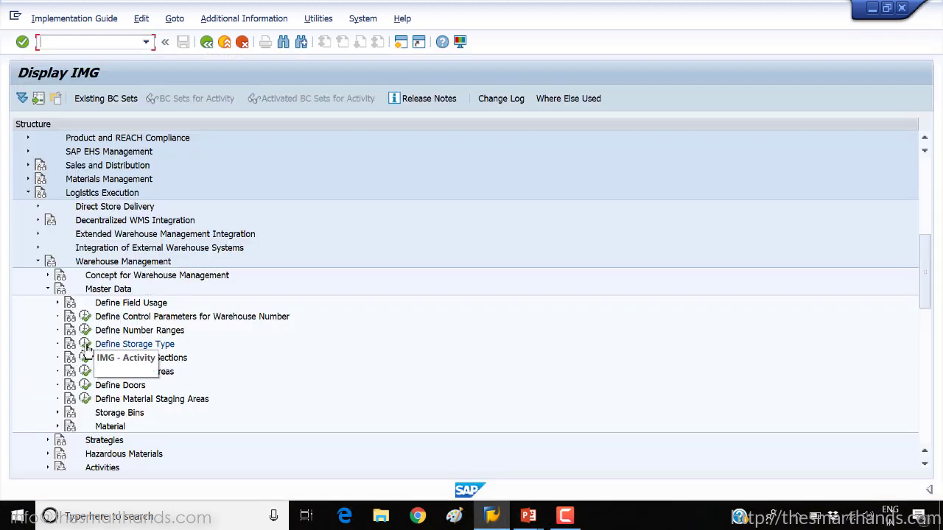
# Open Define Storage Type and point out warehouse 001 in the High-rack storage row.
pyautogui.click(86, 345)
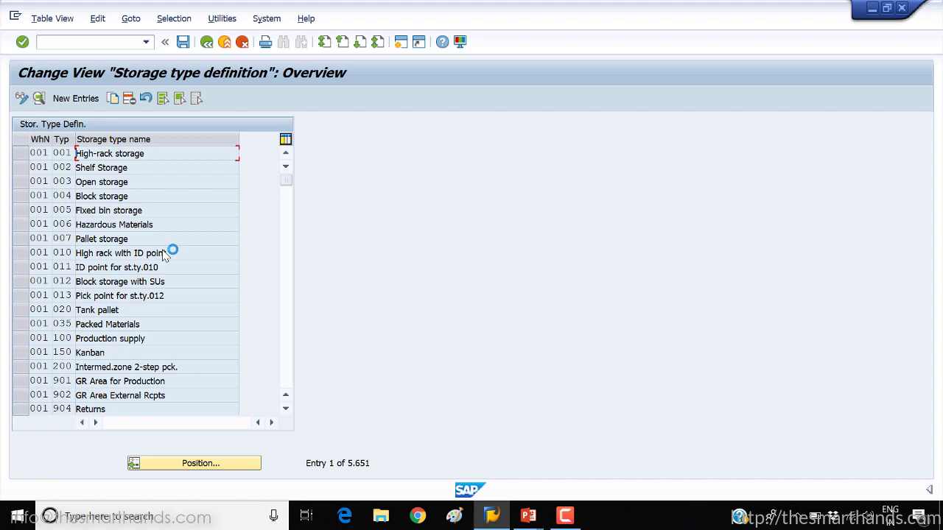
pyautogui.click(40, 152)
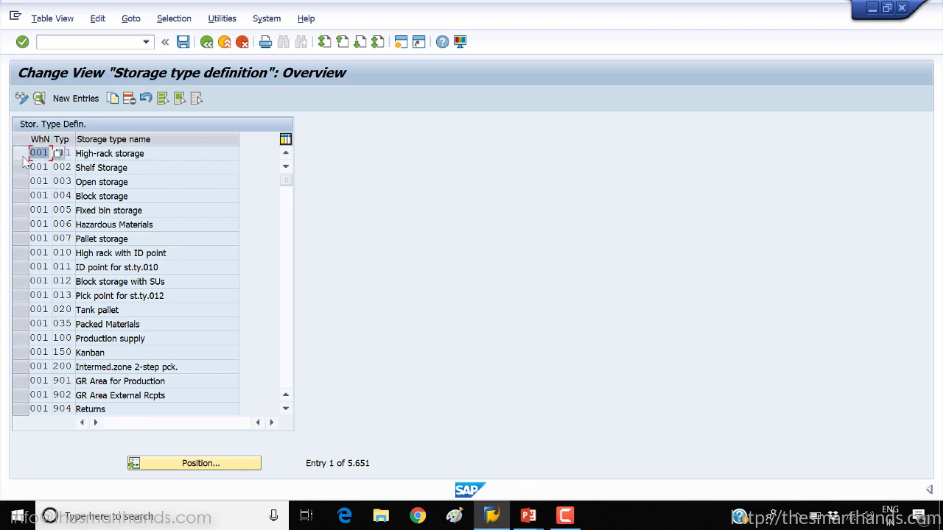
pyautogui.click(22, 155)
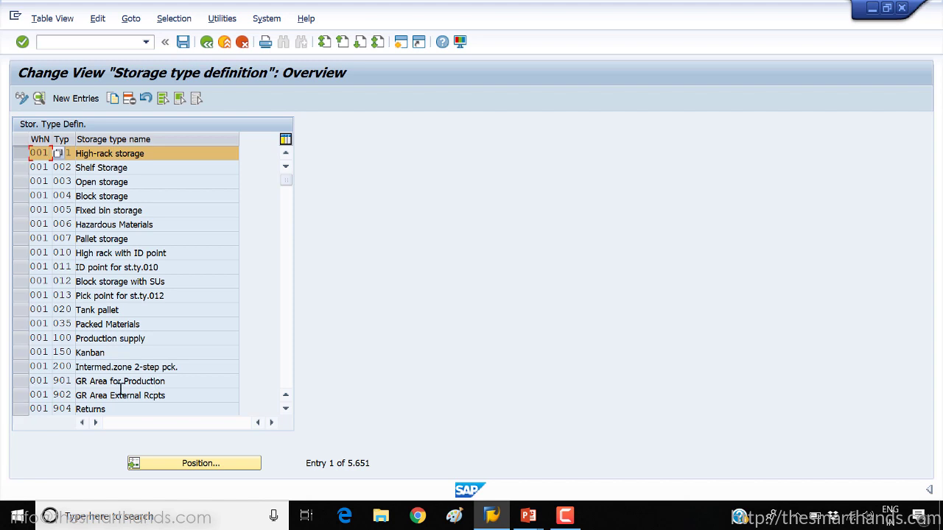
pyautogui.click(24, 157)
pyautogui.doubleClick(49, 153)
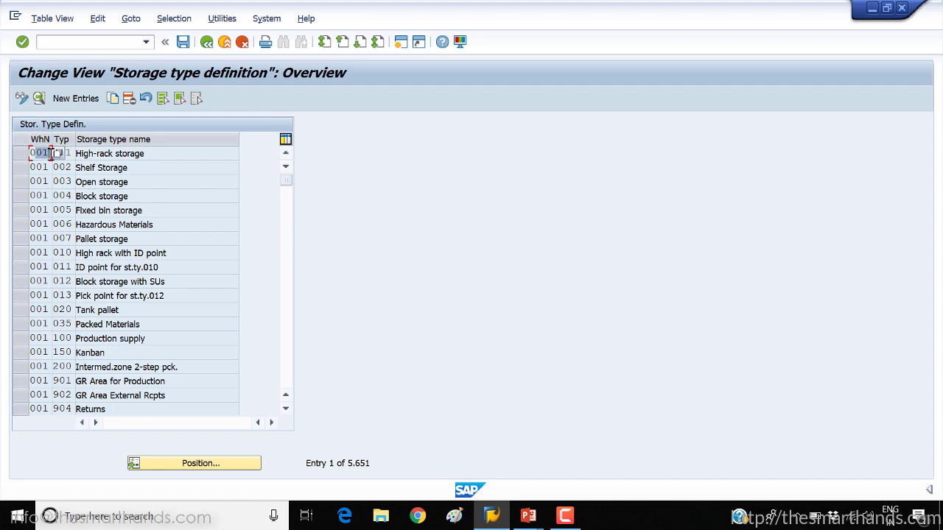
# Highlight storage type 001 and the High-rack, Shelf, Open and Block storage names.
pyautogui.click(65, 153)
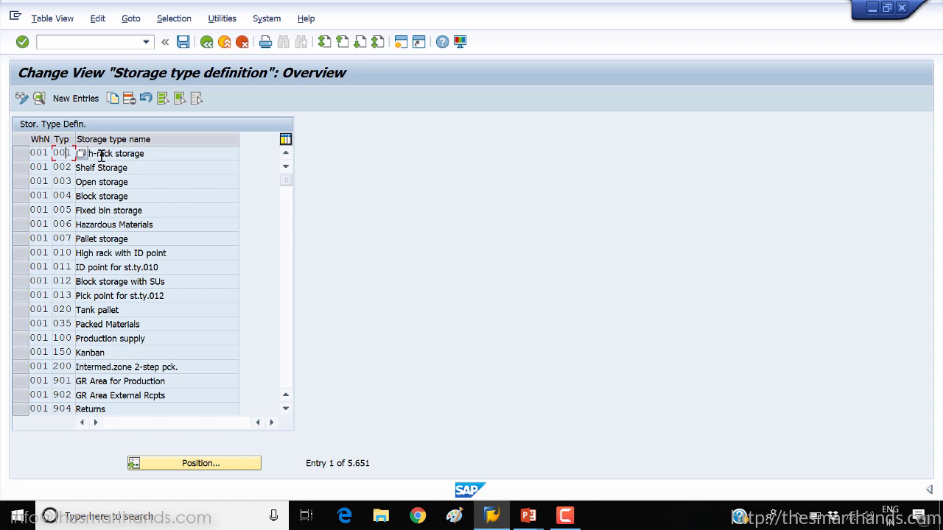
pyautogui.click(101, 155)
pyautogui.moveTo(93, 155); pyautogui.dragTo(129, 155)
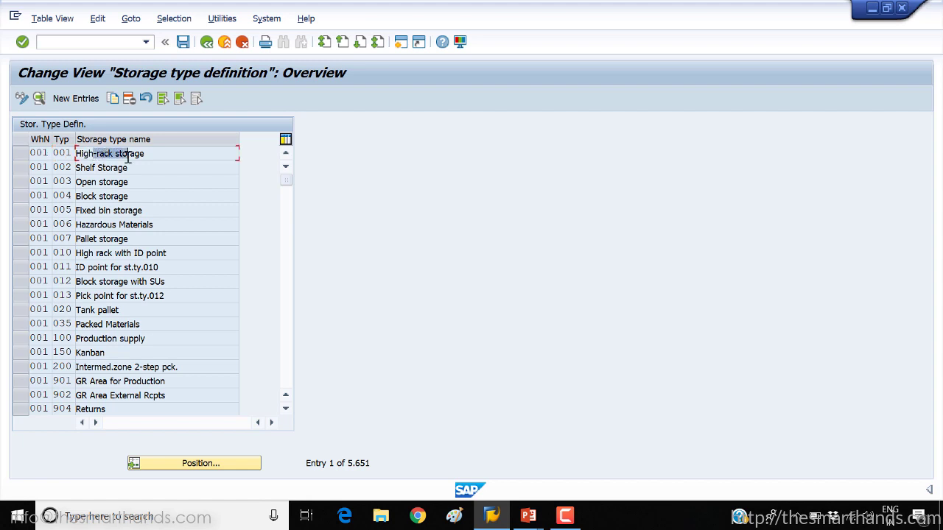
pyautogui.doubleClick(101, 168)
pyautogui.doubleClick(103, 182)
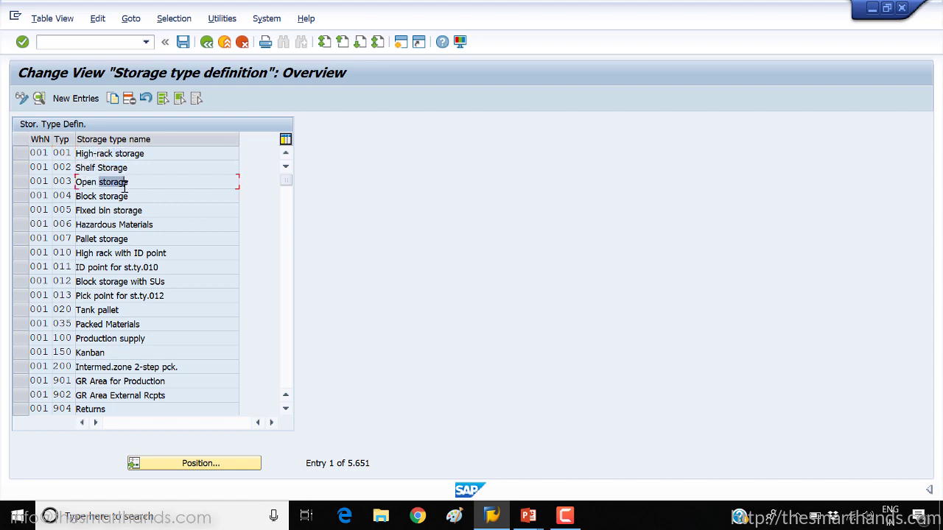
pyautogui.doubleClick(103, 195)
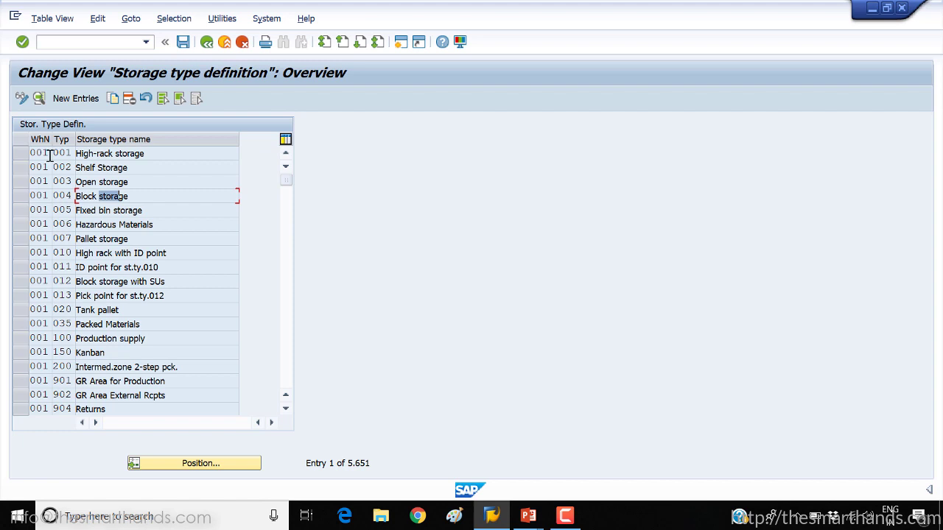
# Select warehouse 001's storage types from High-rack storage through entry 020.
pyautogui.click(23, 153)
pyautogui.click(21, 167)
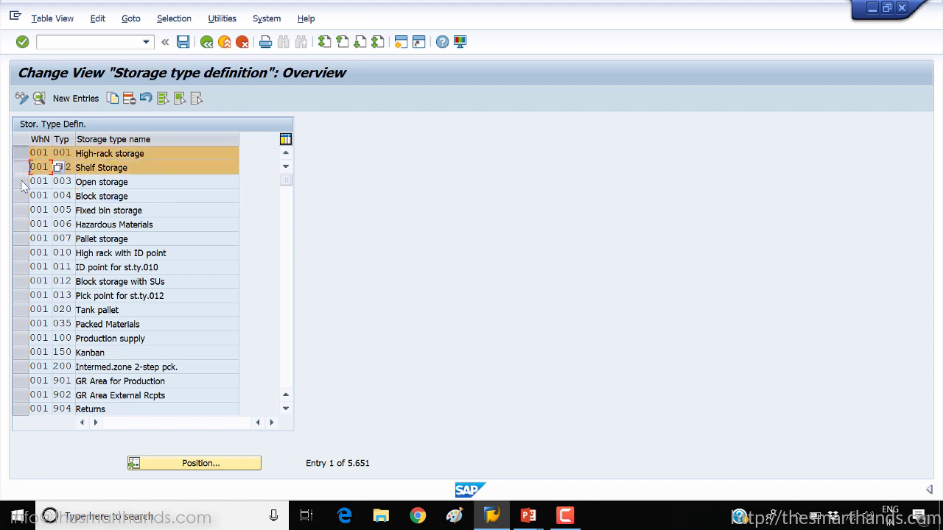
pyautogui.click(21, 182)
pyautogui.click(21, 196)
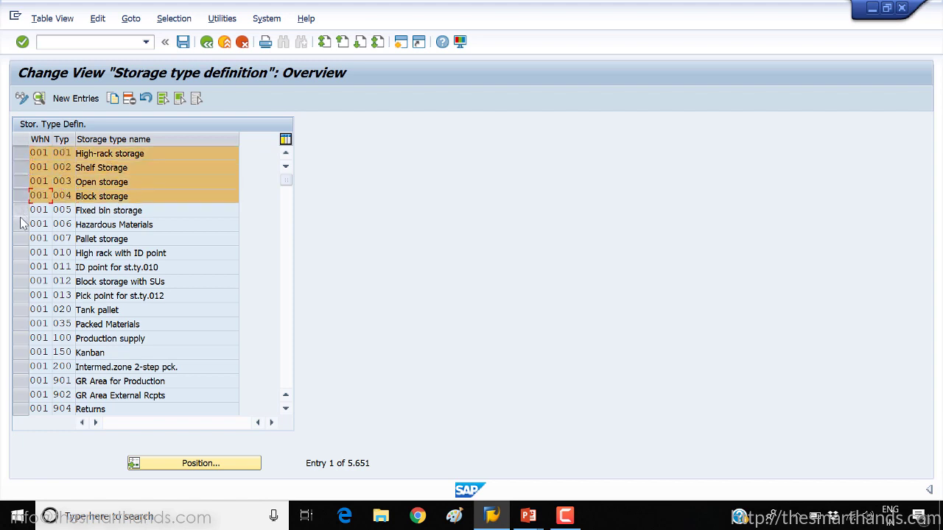
pyautogui.click(21, 210)
pyautogui.click(22, 220)
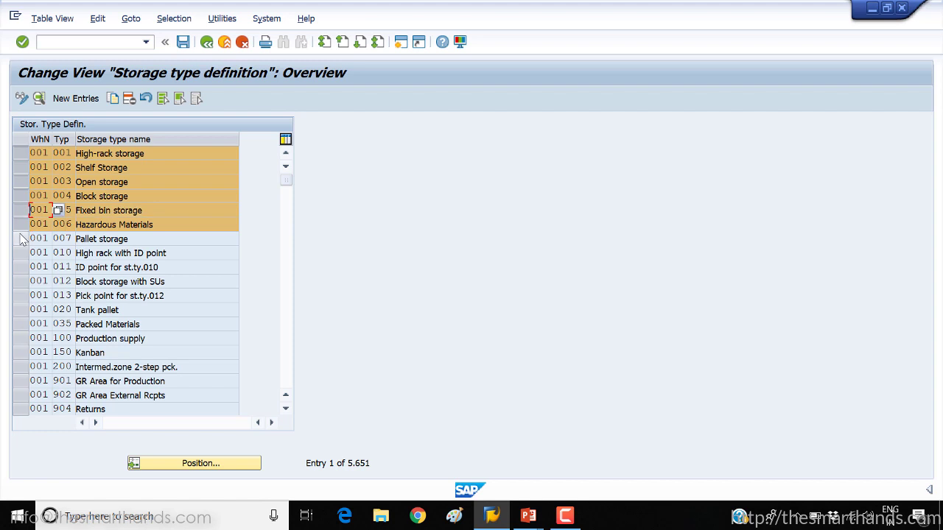
pyautogui.click(21, 239)
pyautogui.click(22, 253)
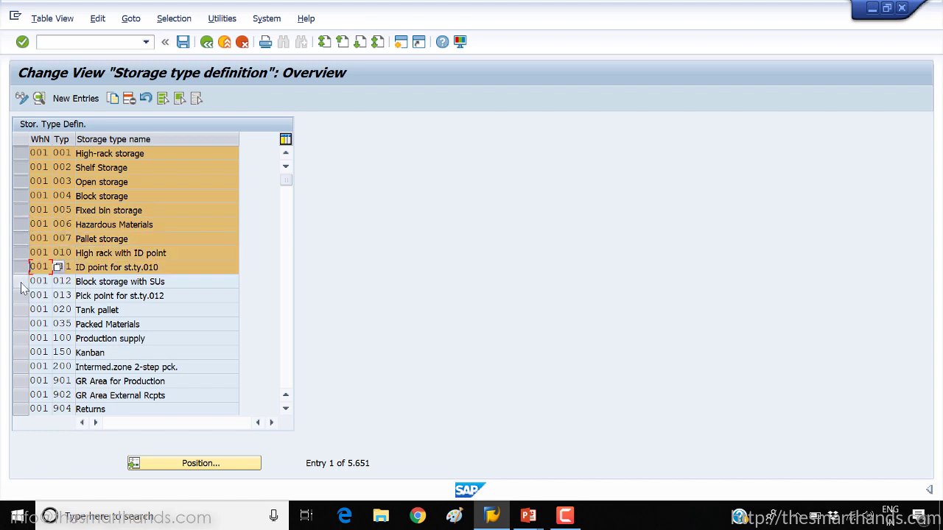
pyautogui.moveTo(22, 288); pyautogui.dragTo(22, 313)
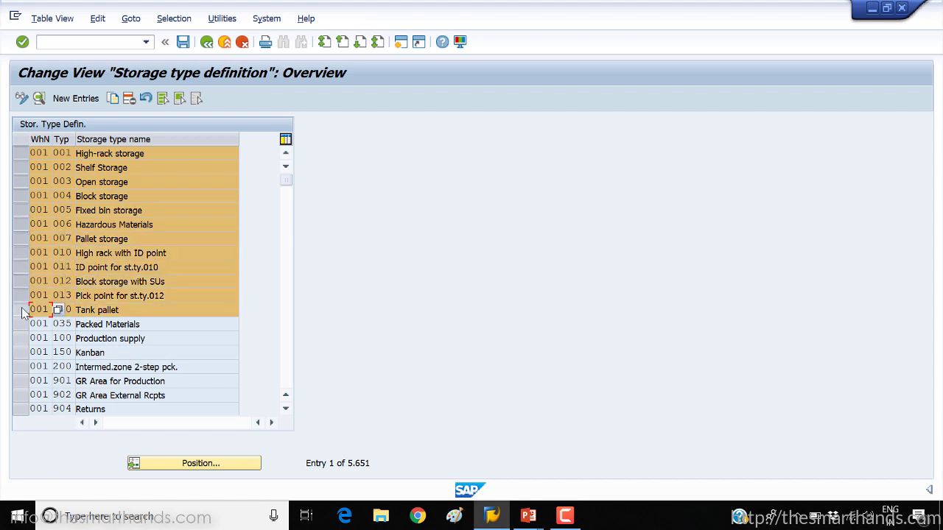
# Deselect all but 001 High-rack, 002 Shelf and 003 Open storage, then scroll down the list.
pyautogui.click(21, 310)
pyautogui.click(23, 282)
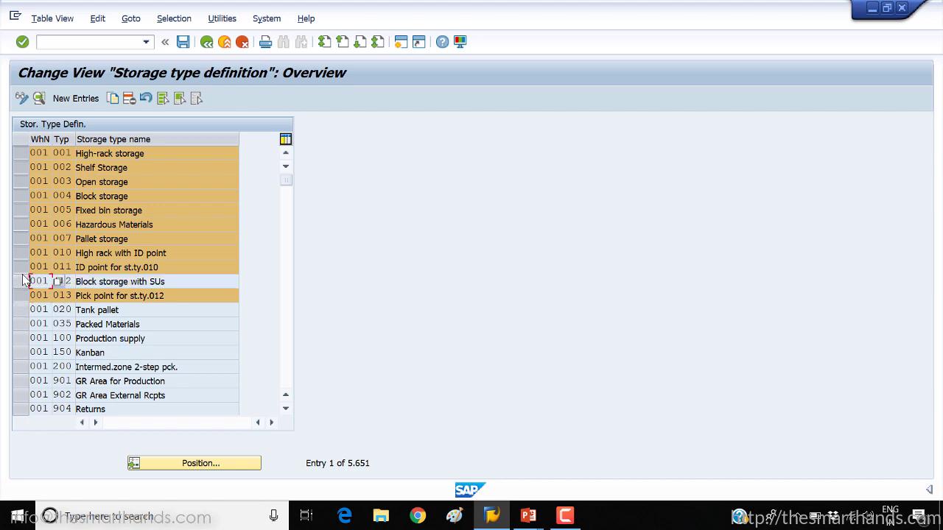
pyautogui.click(23, 295)
pyautogui.click(26, 267)
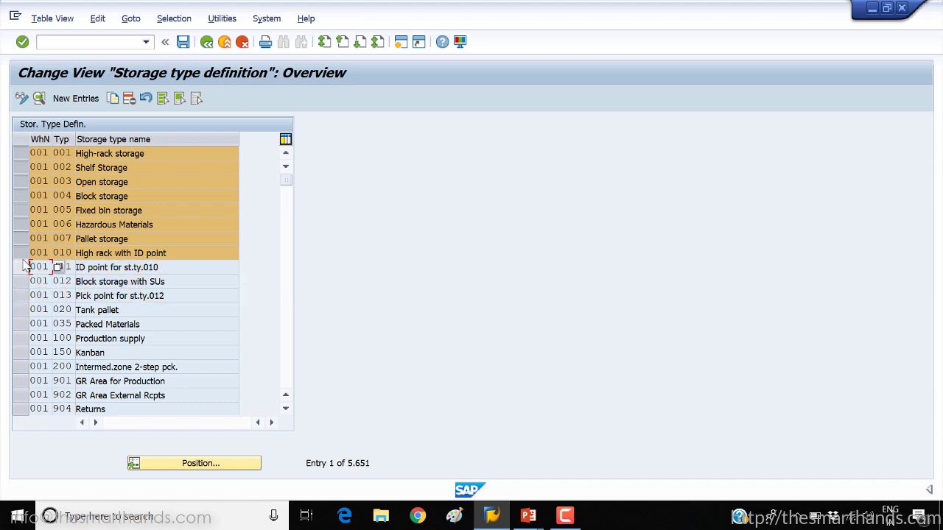
pyautogui.click(24, 238)
pyautogui.click(24, 239)
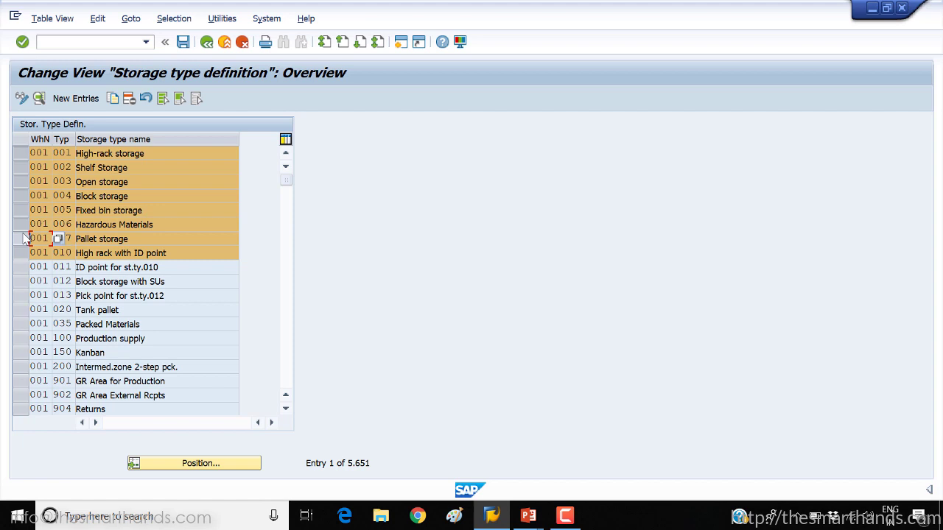
pyautogui.click(22, 224)
pyautogui.click(22, 210)
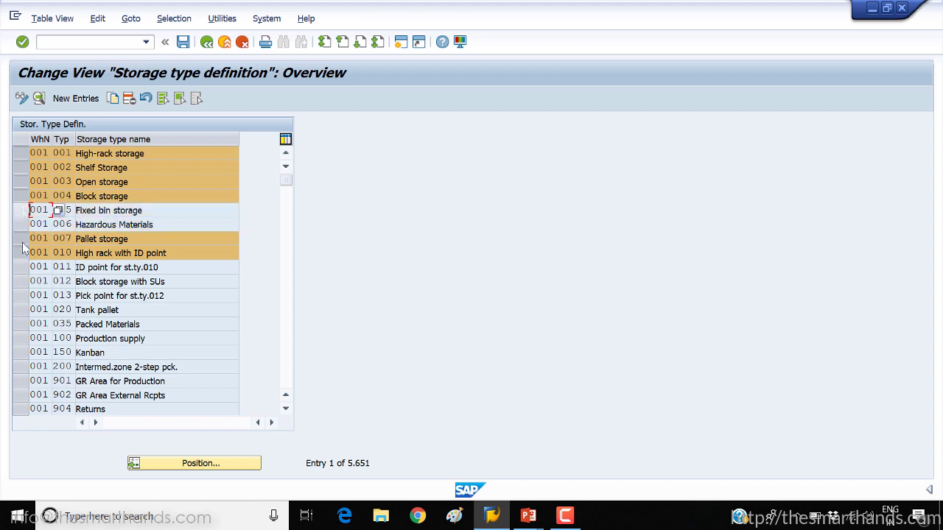
pyautogui.click(23, 238)
pyautogui.click(24, 252)
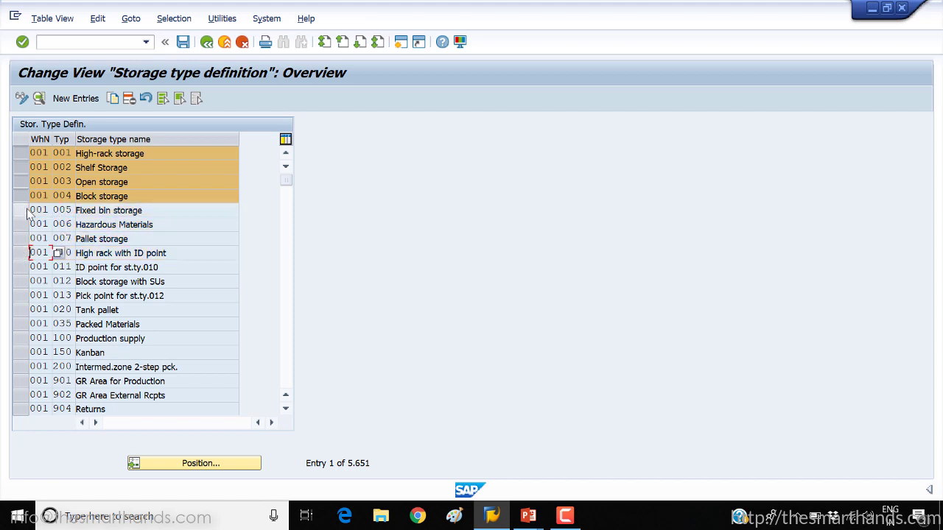
pyautogui.click(22, 196)
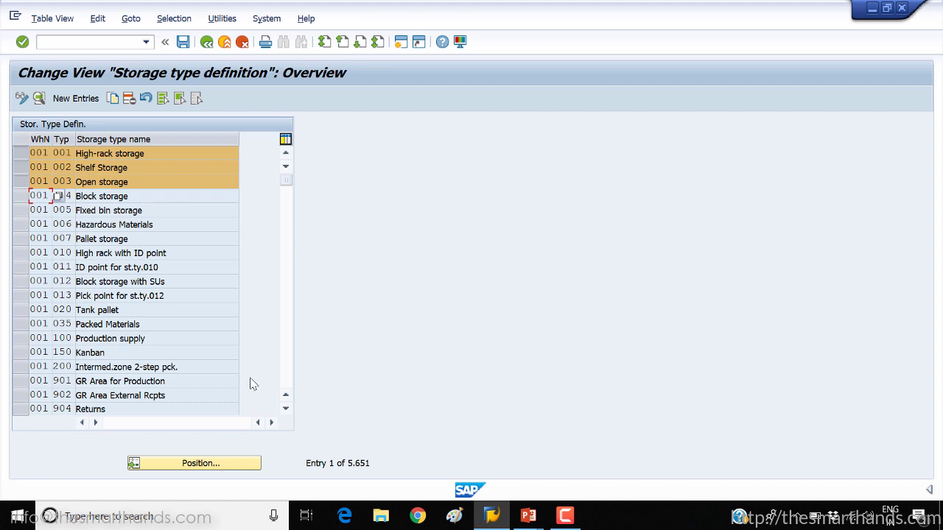
pyautogui.click(286, 411)
pyautogui.click(286, 411)
pyautogui.click(287, 410)
pyautogui.click(287, 410)
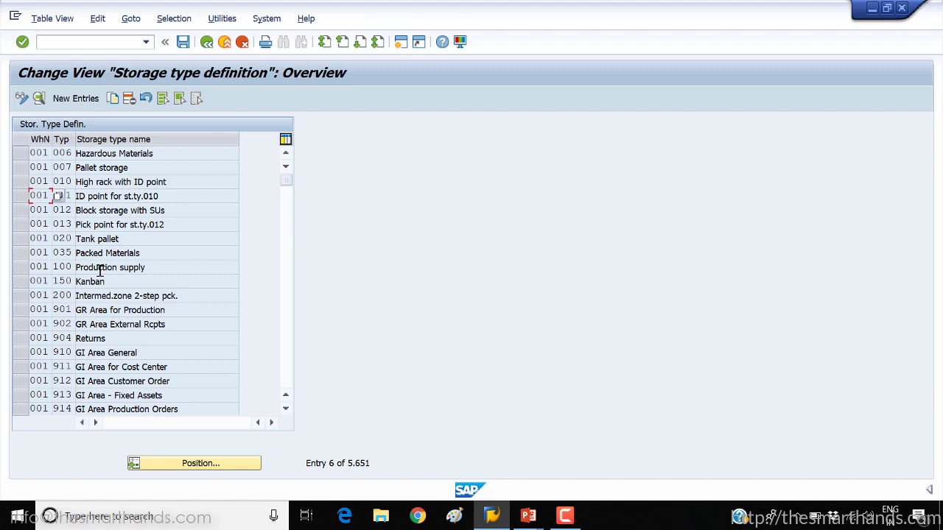
# Select Production supply, Kanban, GR areas, Returns and GI areas through GI Area - Fixed Assets.
pyautogui.click(20, 268)
pyautogui.click(21, 281)
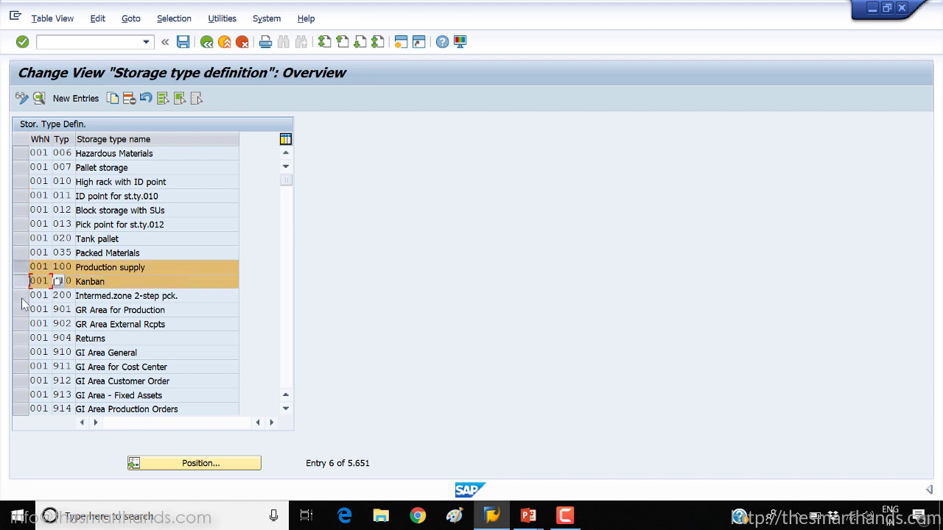
pyautogui.click(21, 310)
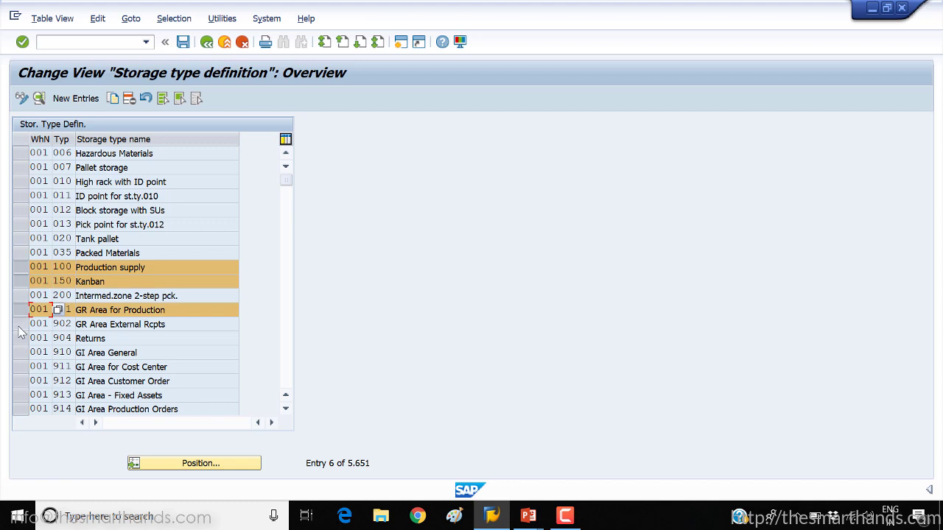
pyautogui.click(21, 324)
pyautogui.click(20, 338)
pyautogui.click(21, 352)
pyautogui.click(20, 367)
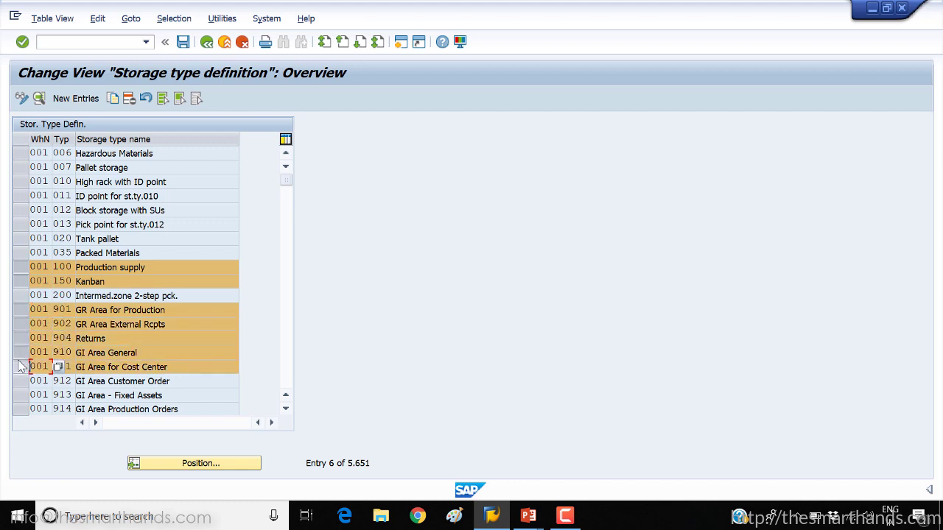
pyautogui.click(20, 381)
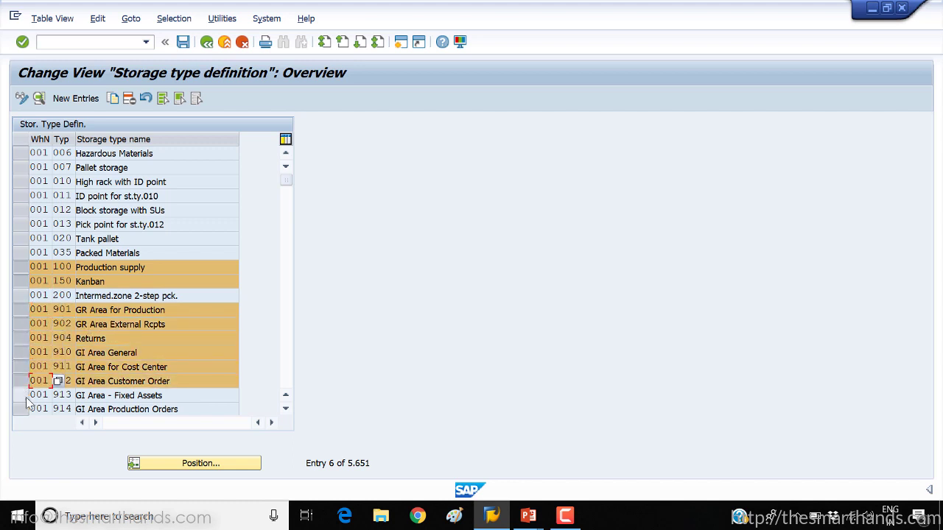
pyautogui.click(21, 395)
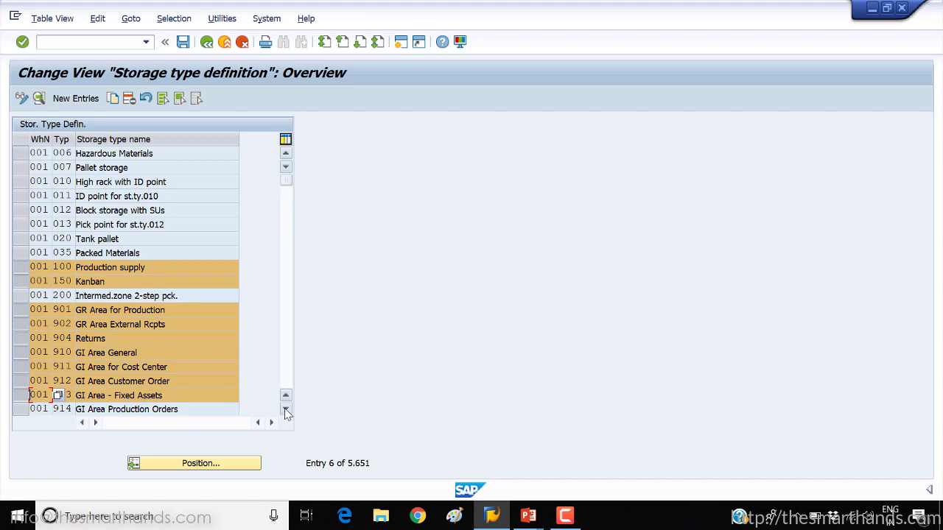
# Add GI Area Production Orders through storage type 925, including Quality Assurance and Posting Change Area.
pyautogui.click(286, 410)
pyautogui.click(285, 410)
pyautogui.click(285, 409)
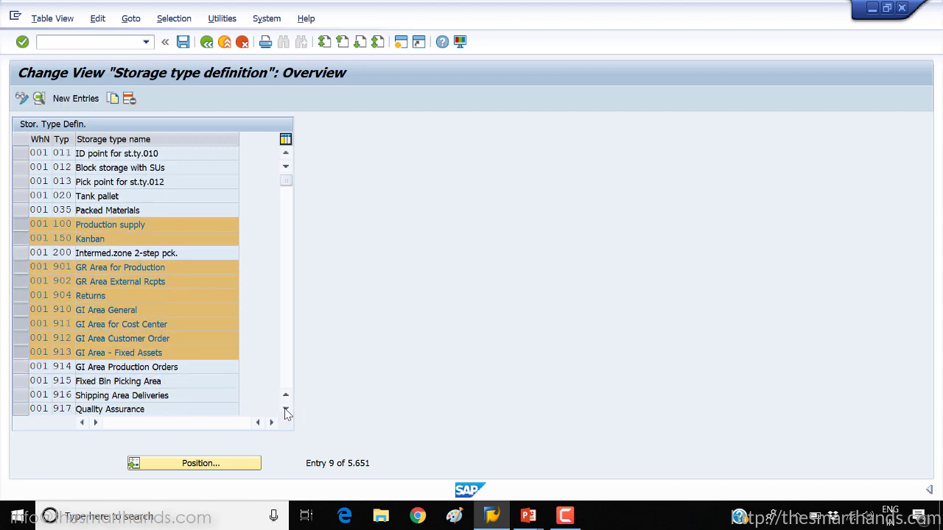
pyautogui.click(286, 409)
pyautogui.click(285, 409)
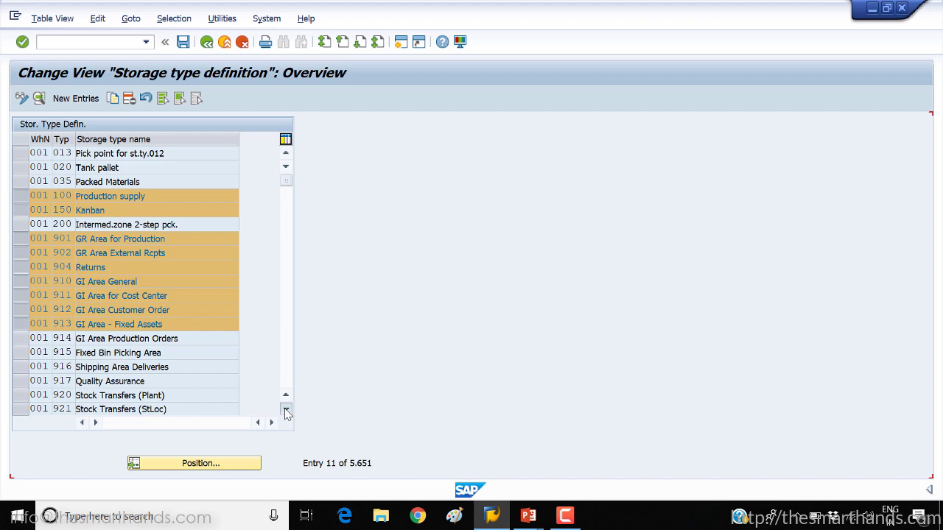
pyautogui.click(286, 410)
pyautogui.click(285, 410)
pyautogui.click(286, 410)
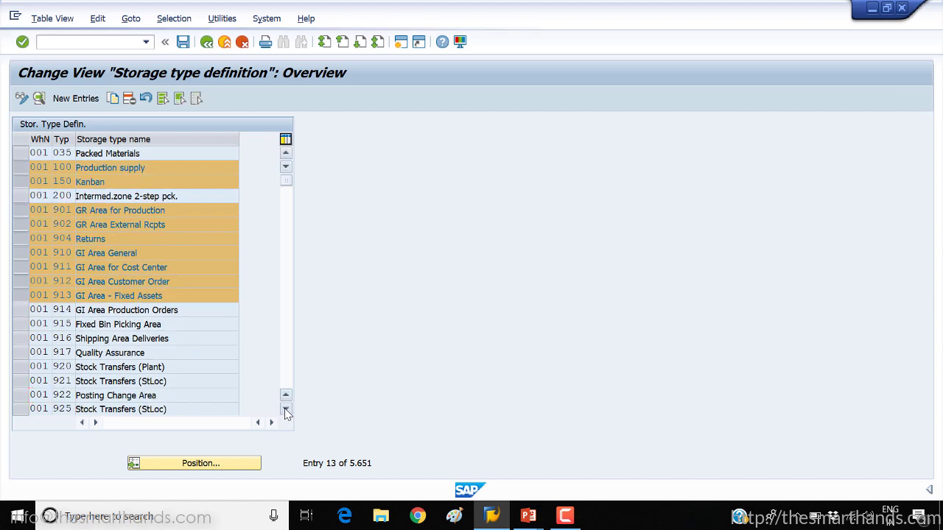
pyautogui.click(25, 298)
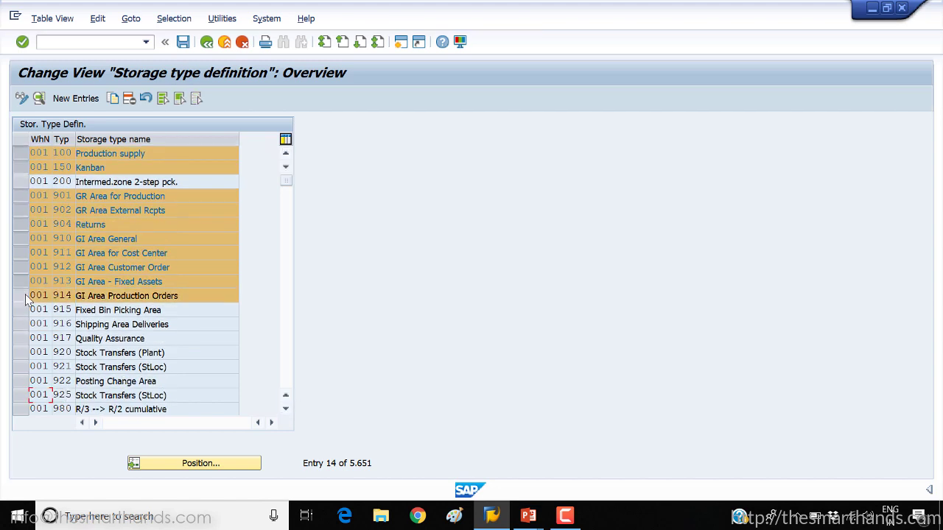
pyautogui.click(25, 311)
pyautogui.click(24, 325)
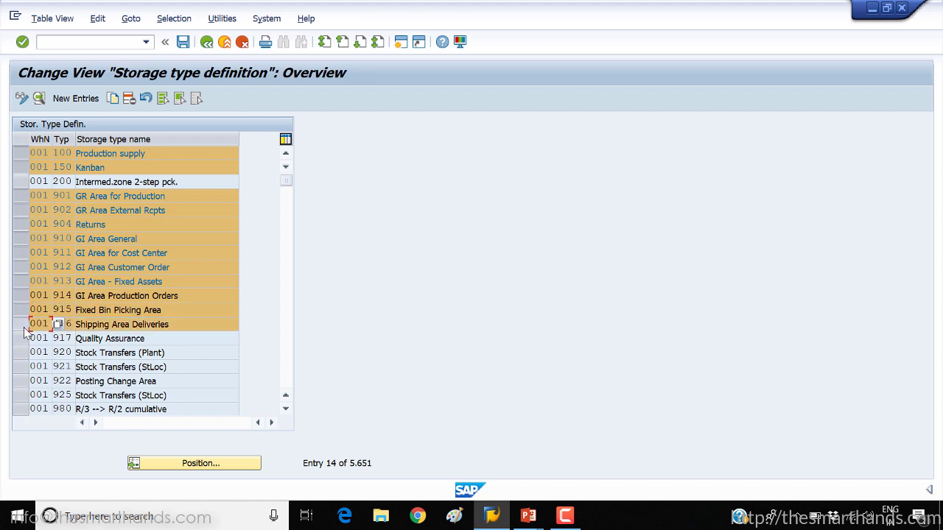
pyautogui.click(25, 339)
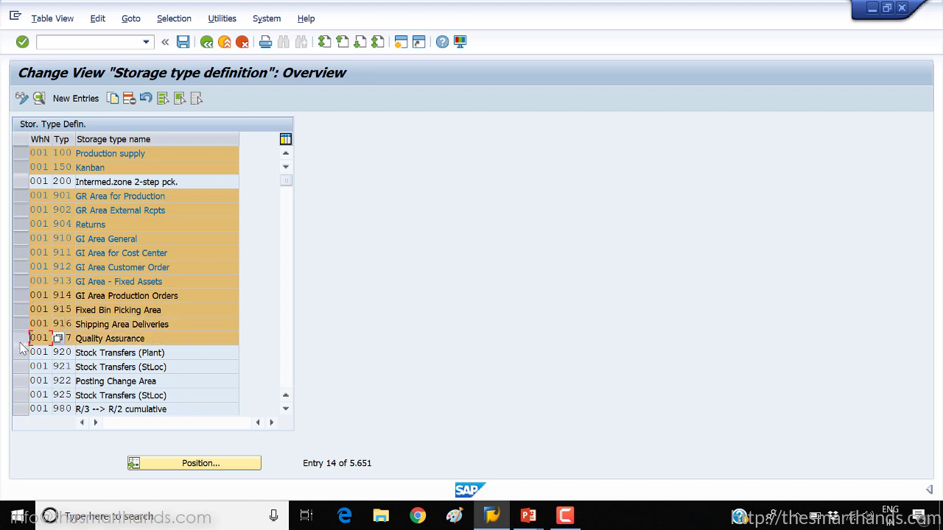
pyautogui.click(23, 353)
pyautogui.click(23, 367)
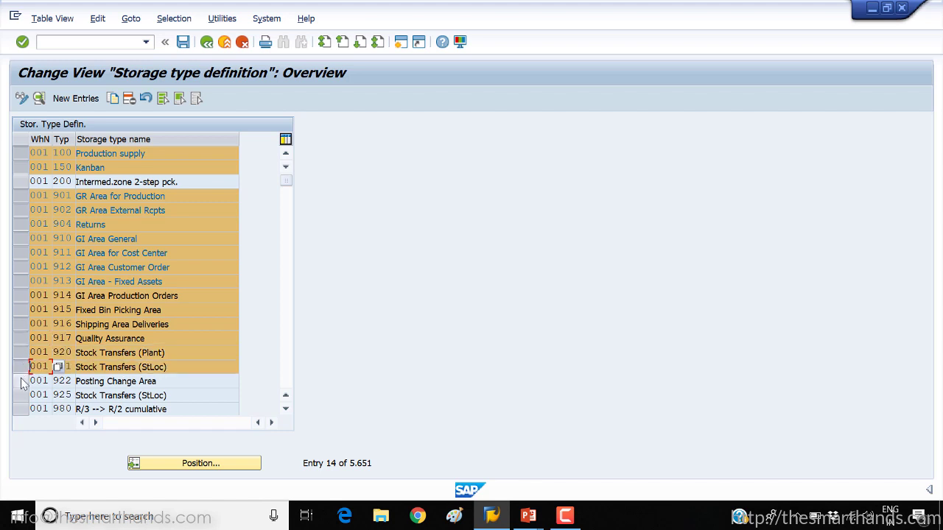
pyautogui.click(22, 381)
pyautogui.click(23, 395)
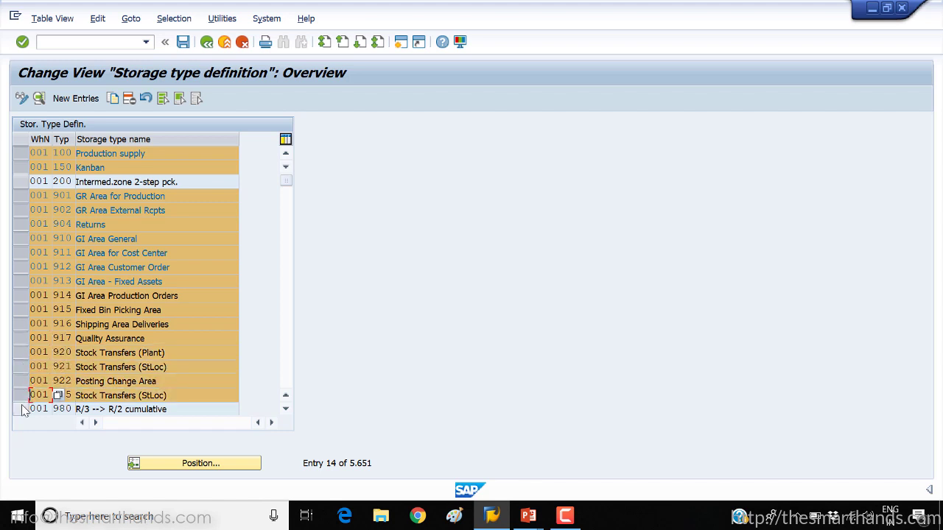
# Add Init. entry of stock bal., Differences and R/3 --> R/2 cumulative to the selection.
pyautogui.click(285, 409)
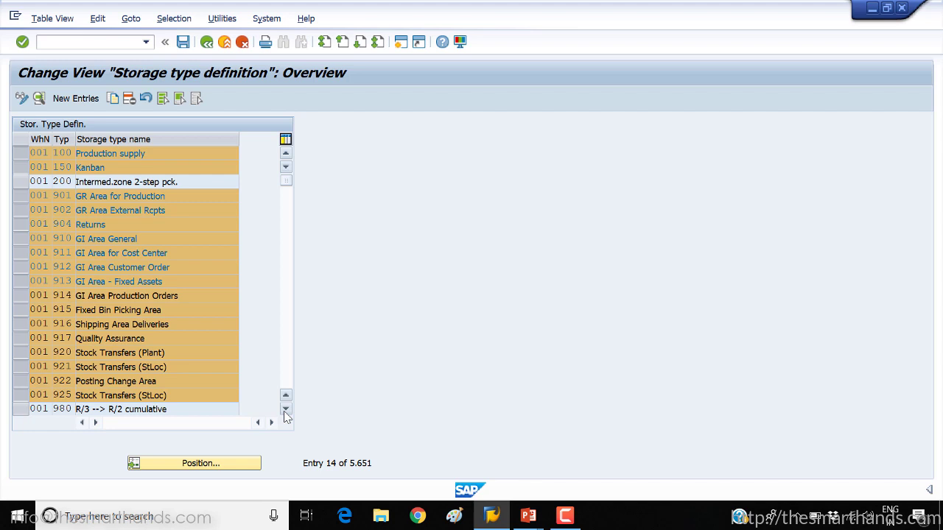
pyautogui.click(286, 410)
pyautogui.click(286, 410)
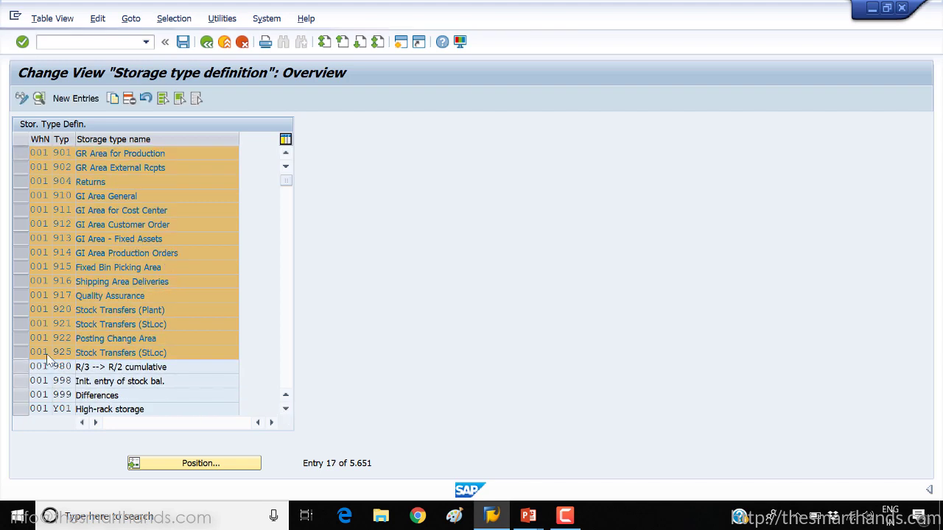
pyautogui.click(286, 410)
pyautogui.click(19, 366)
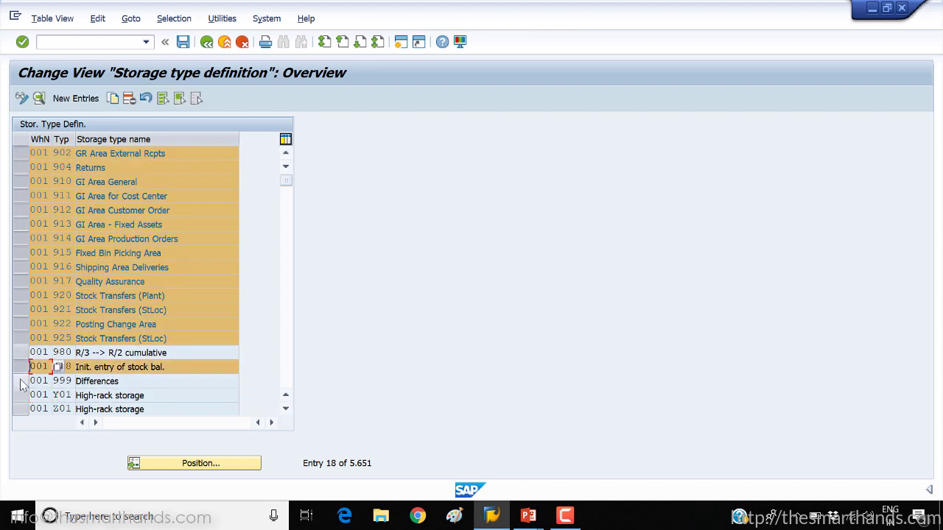
pyautogui.click(20, 381)
pyautogui.click(20, 351)
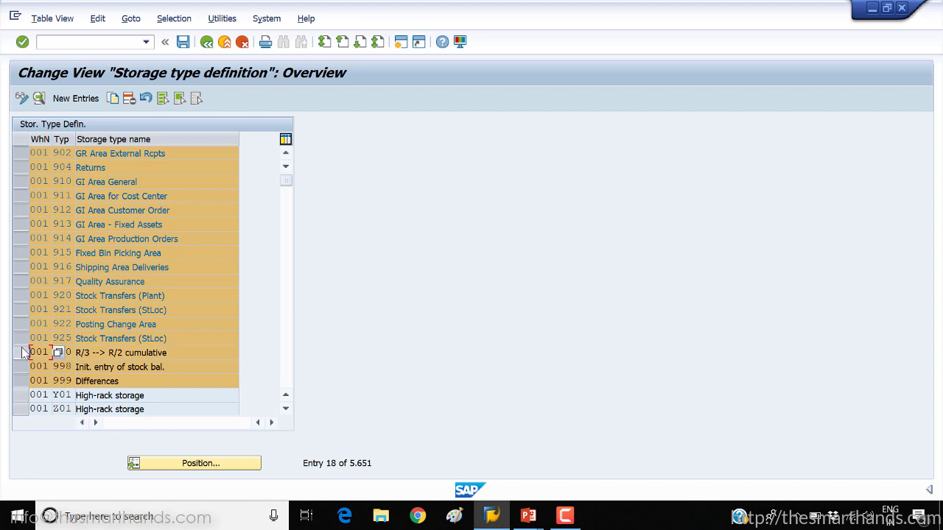
pyautogui.click(285, 154)
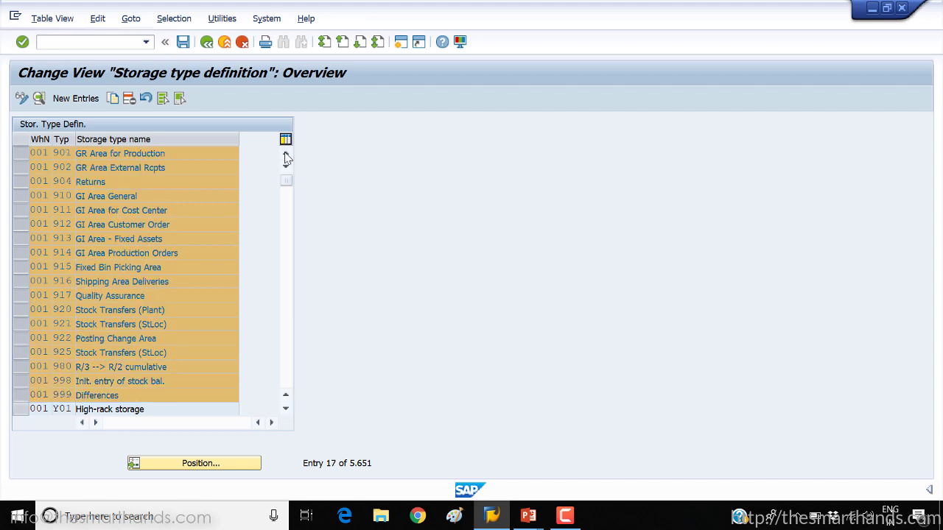
pyautogui.click(287, 203)
pyautogui.click(288, 203)
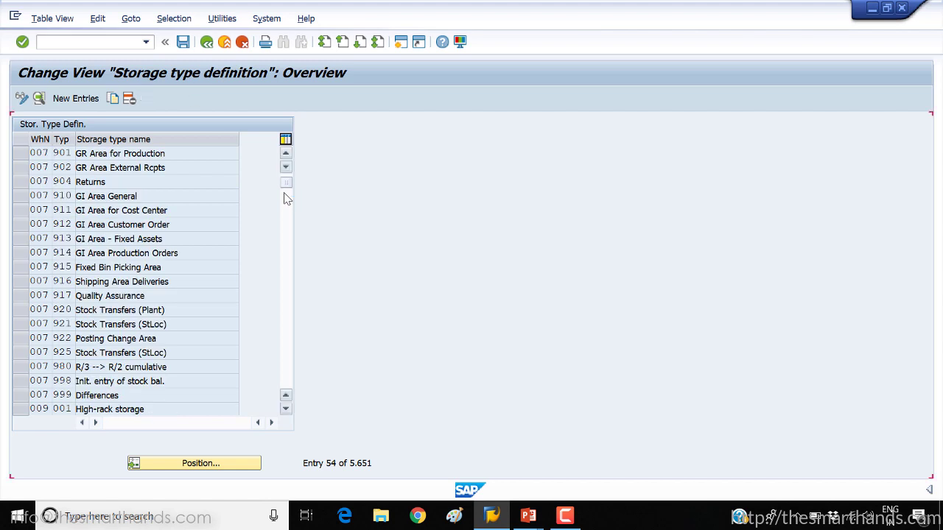
pyautogui.click(287, 201)
# Copy the selected storage types, changing the first copy's warehouse number from 001 to YWM.
pyautogui.moveTo(287, 184); pyautogui.dragTo(288, 179)
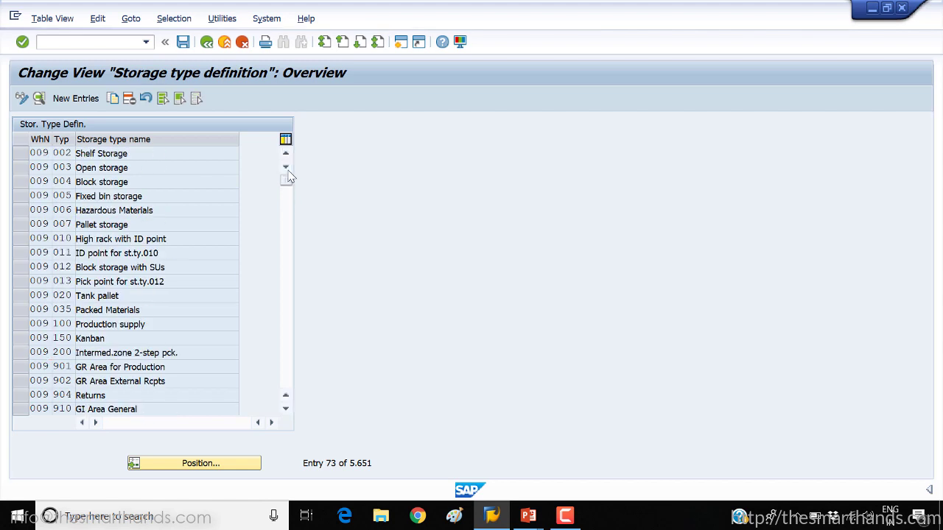
pyautogui.click(113, 100)
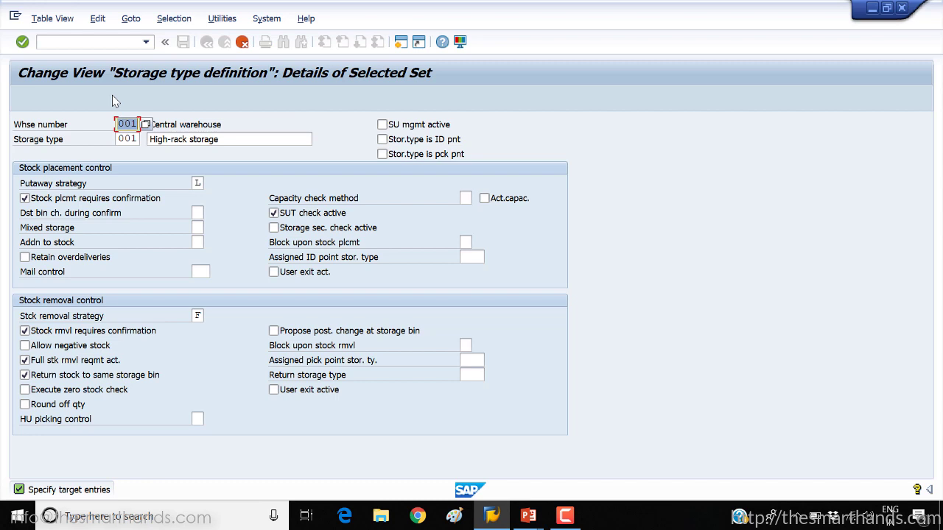
pyautogui.write('YWM')
pyautogui.click(162, 139)
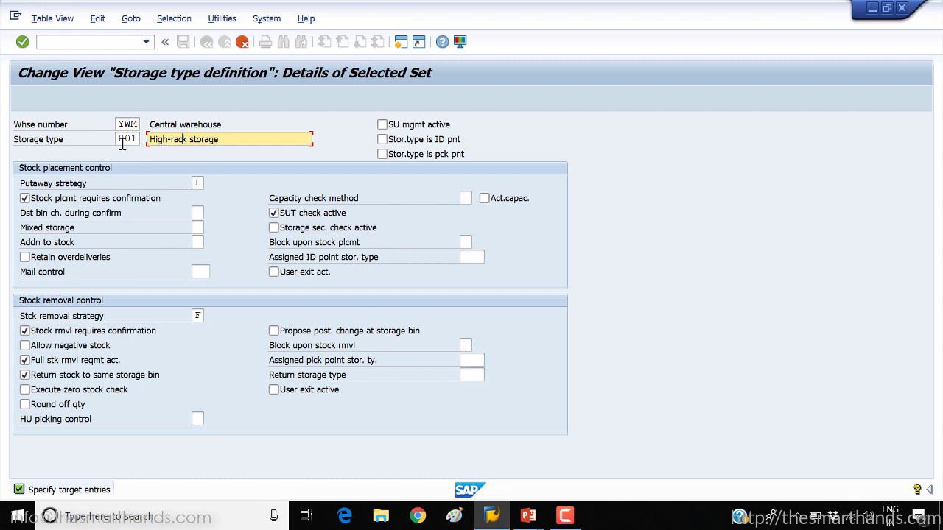
pyautogui.moveTo(120, 140); pyautogui.dragTo(138, 140)
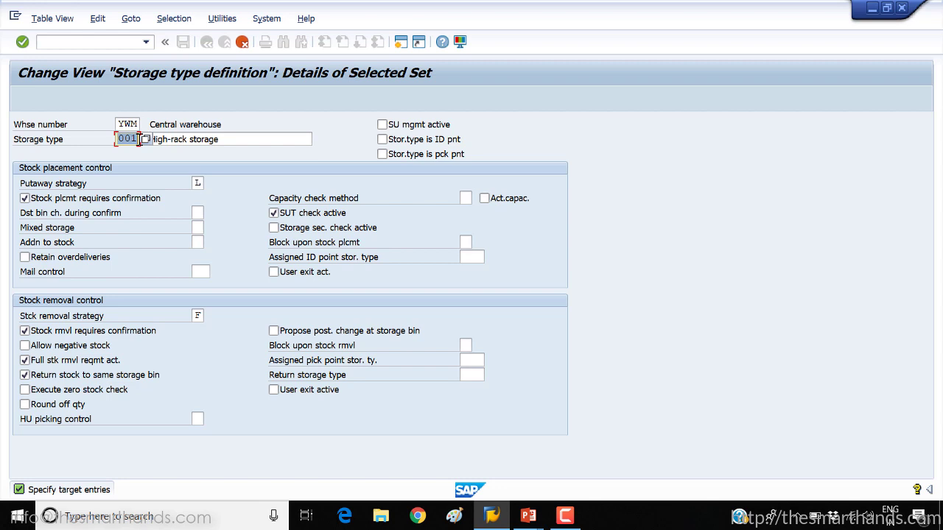
# Replace the High-rack storage description with 'FInished Goods Storag' and confirm the copy.
pyautogui.click(237, 128)
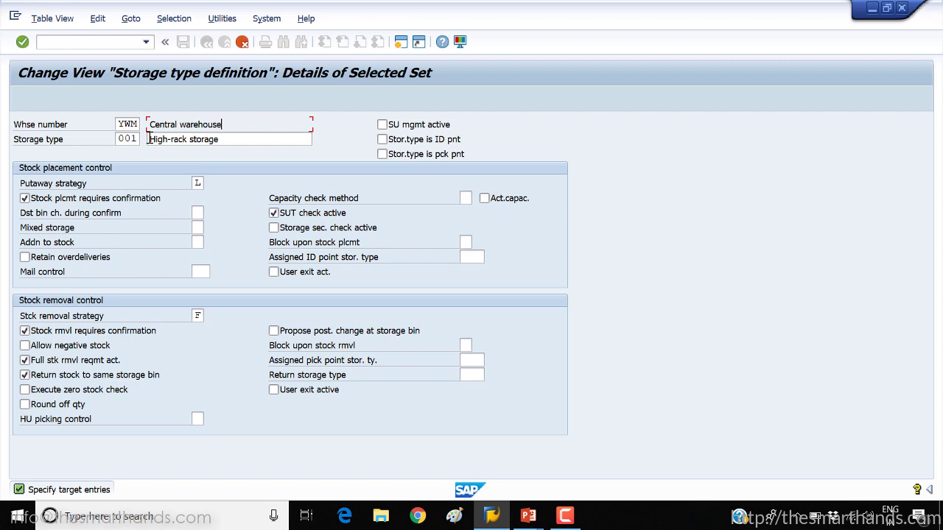
pyautogui.moveTo(148, 139); pyautogui.dragTo(239, 135)
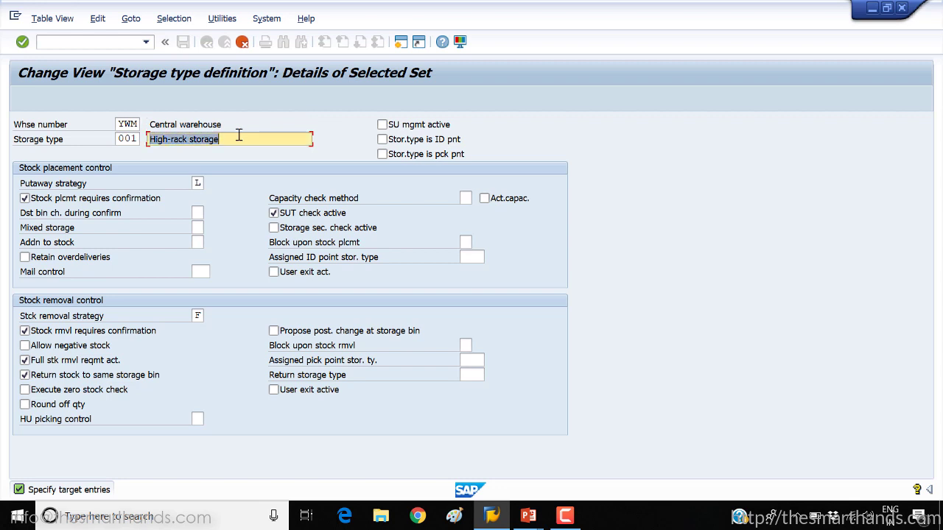
pyautogui.write('FIn')
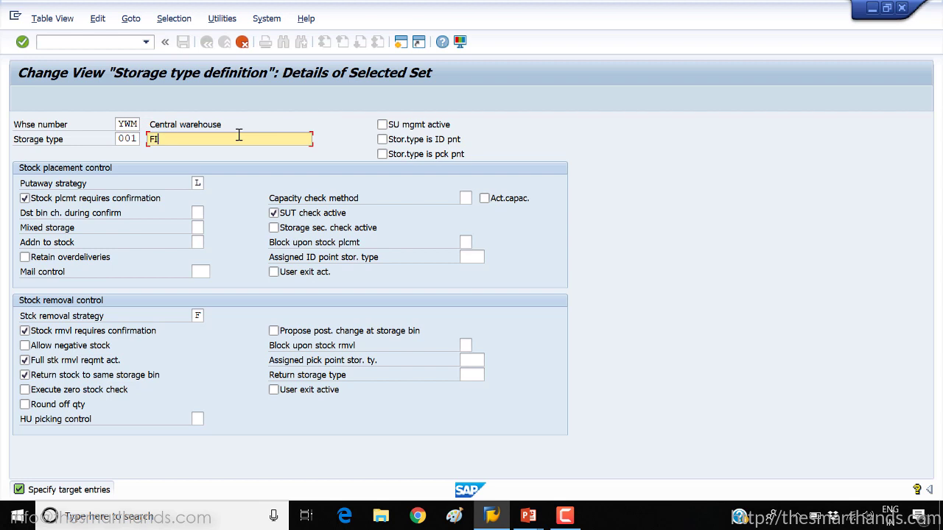
pyautogui.write('ishe')
pyautogui.write('d Goods Storag')
pyautogui.press('Return')
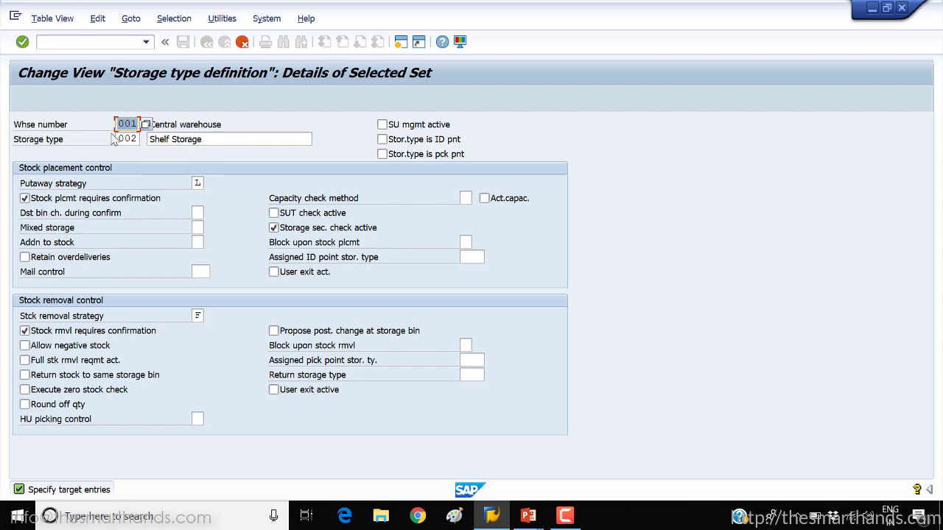
# Change the warehouse number from 001 to YWM for Finished Goods St Type and Open storage.
pyautogui.press('BackSpace')
pyautogui.hotkey('ctrl', 'z')
pyautogui.press('Return')
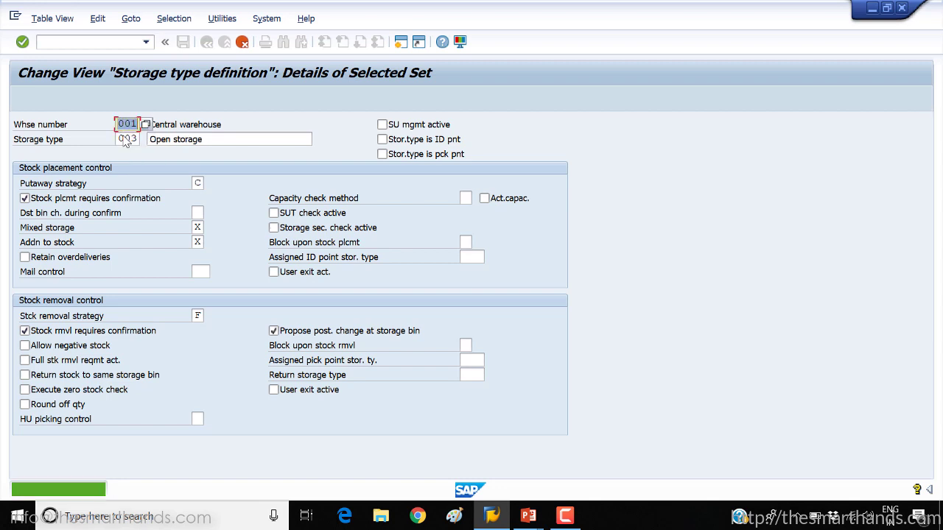
pyautogui.press('BackSpace')
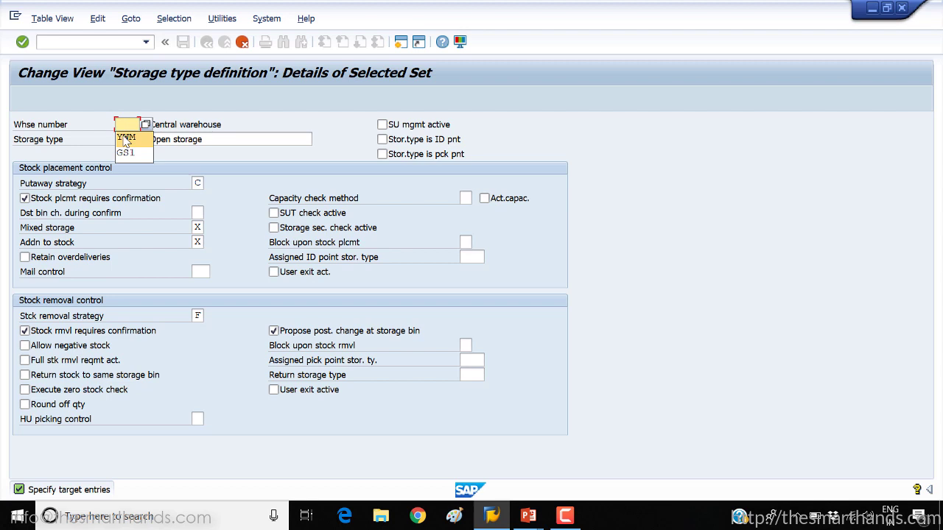
pyautogui.click(126, 137)
pyautogui.press('Return')
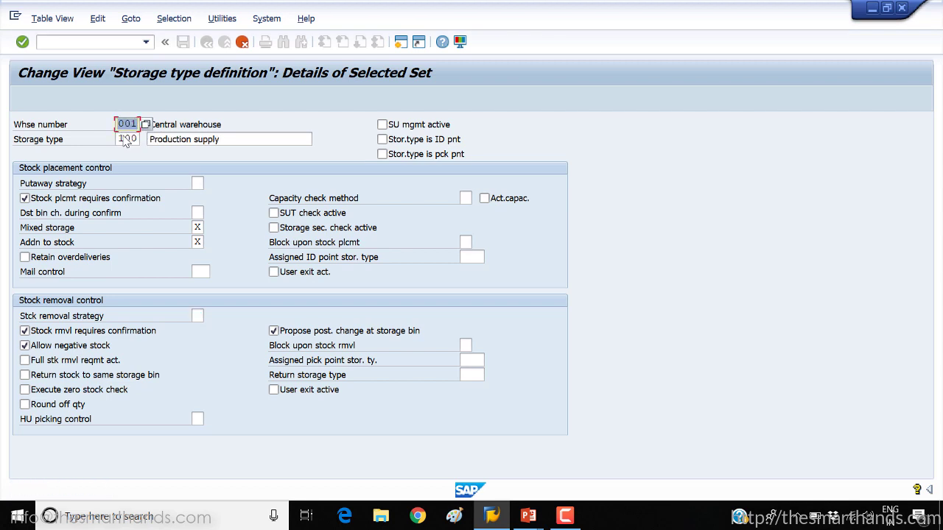
# Copy Production supply, Kanban and GR Area for Production to warehouse YWM.
pyautogui.click(125, 141)
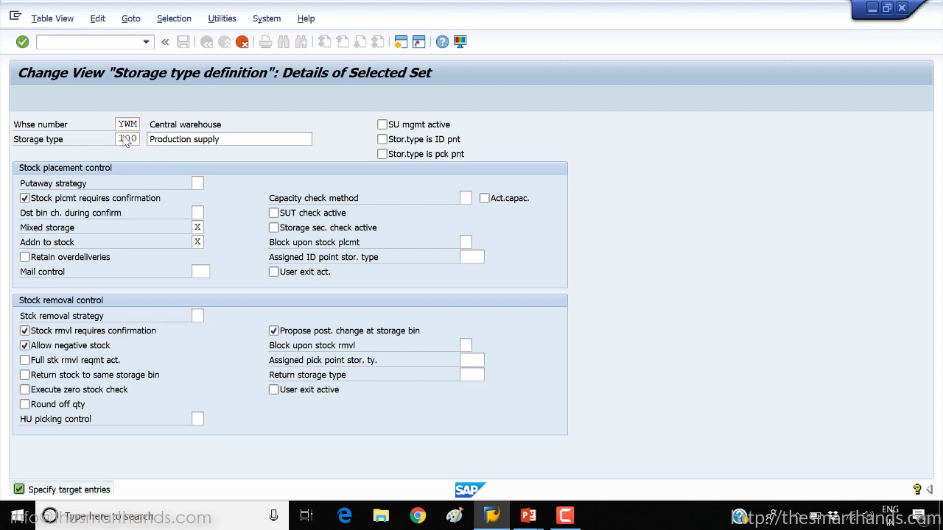
pyautogui.press('Return')
pyautogui.press('BackSpace')
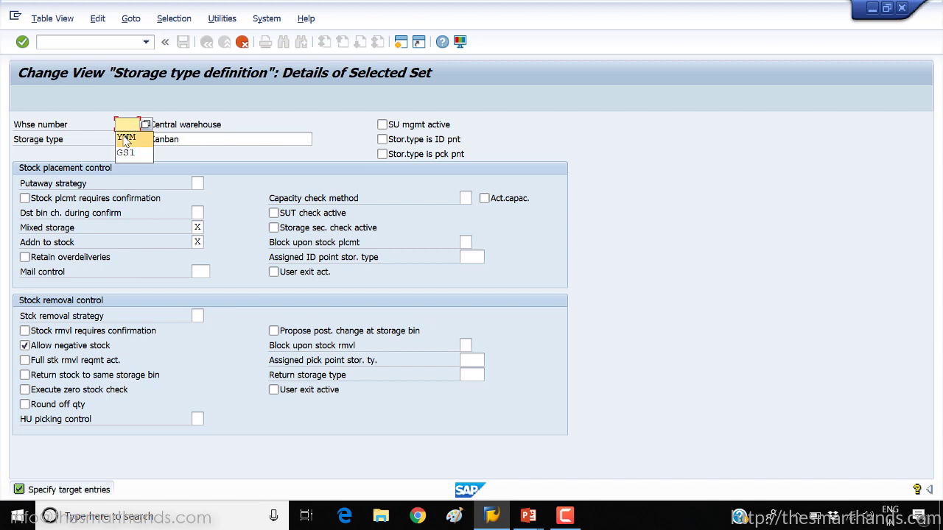
pyautogui.write('001')
pyautogui.press('Return')
pyautogui.press('BackSpace')
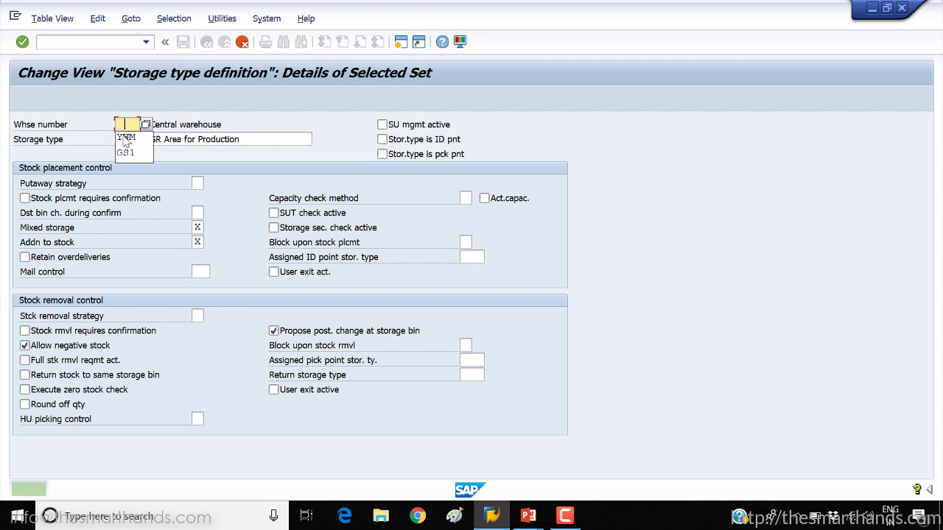
pyautogui.click(126, 139)
pyautogui.press('Return')
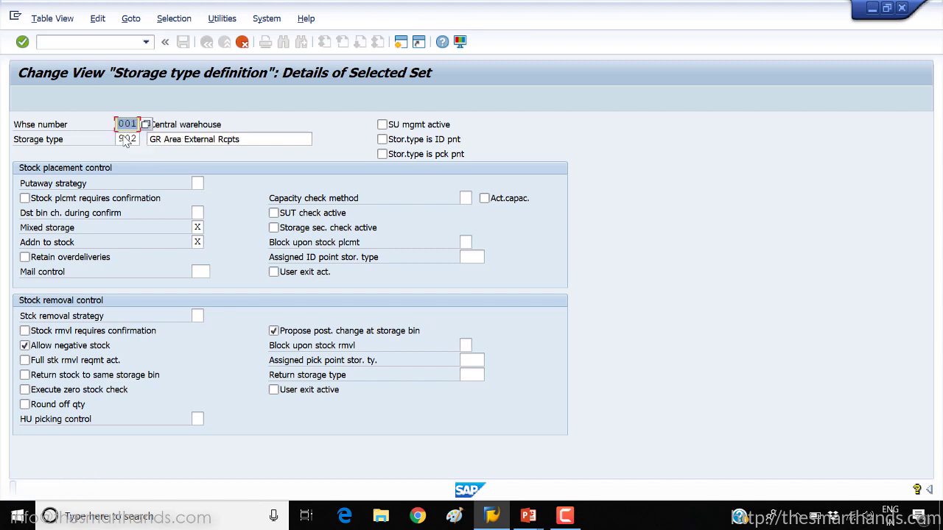
# Copy GR Area External Rcpts, Returns and the following storage type to YWM.
pyautogui.press('BackSpace')
pyautogui.write('001')
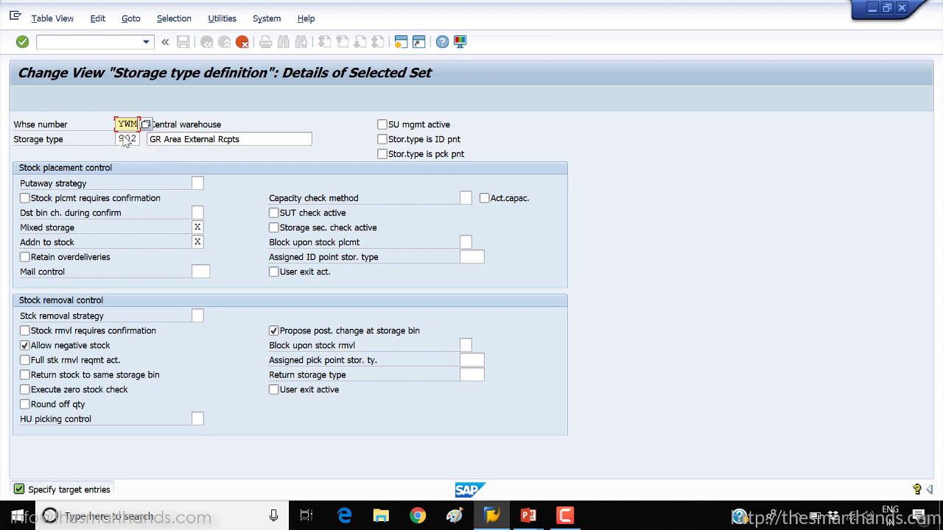
pyautogui.press('Return')
pyautogui.press('BackSpace')
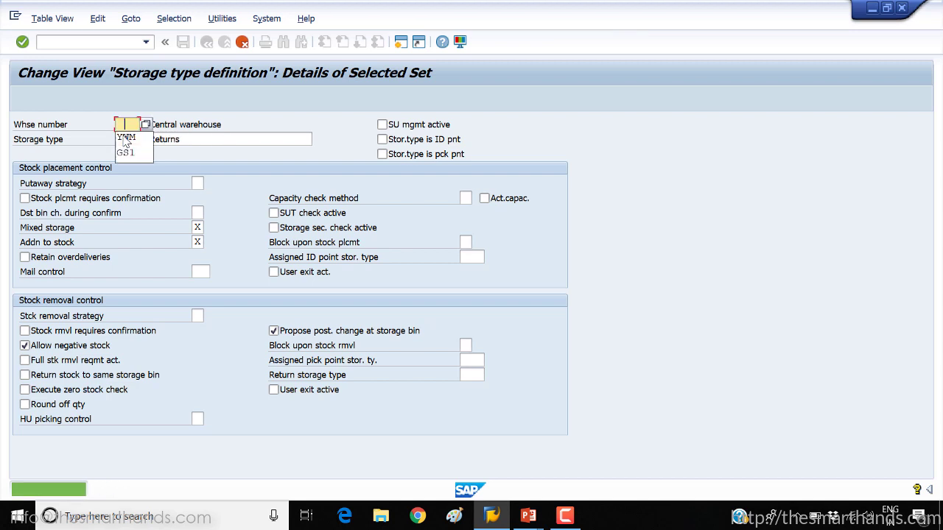
pyautogui.click(126, 139)
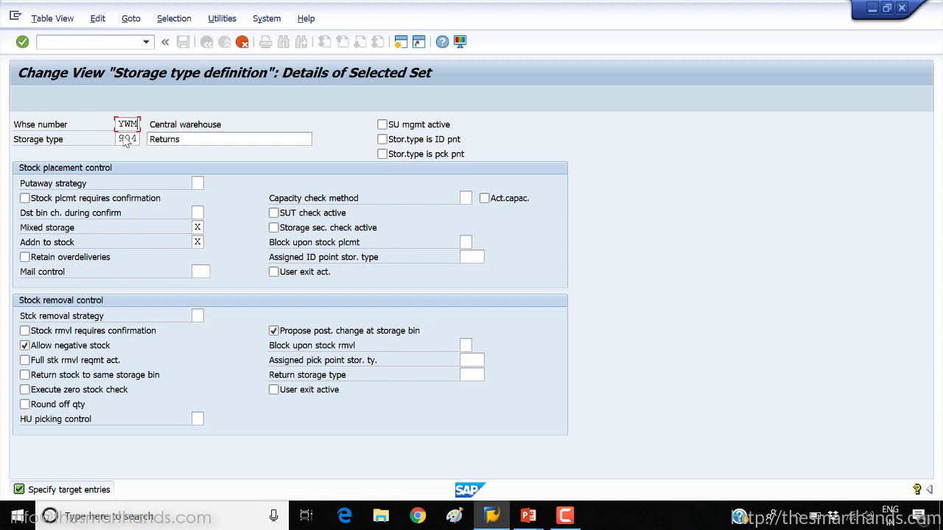
pyautogui.press('Return')
pyautogui.press('BackSpace')
pyautogui.write('001')
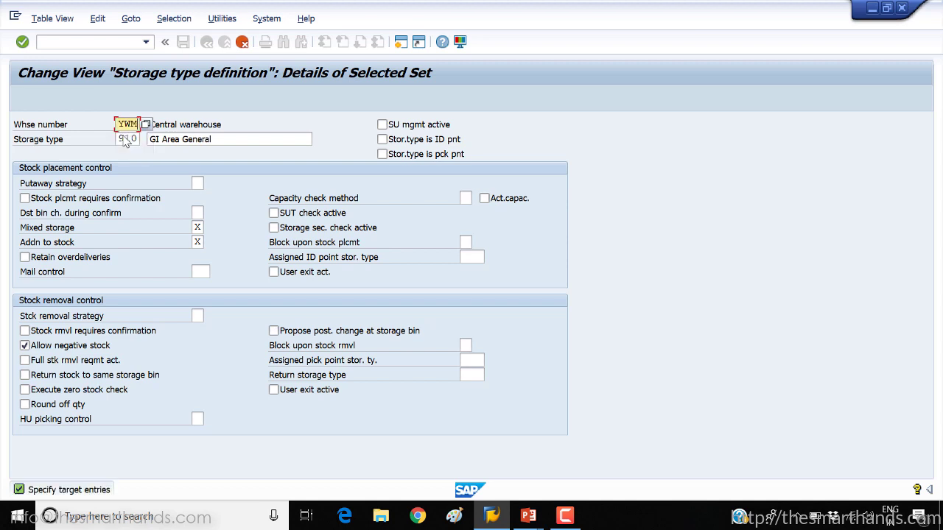
pyautogui.press('Return')
# Re-enter YWM as target warehouse and copy the next entries, including storage type 912.
pyautogui.click(126, 139)
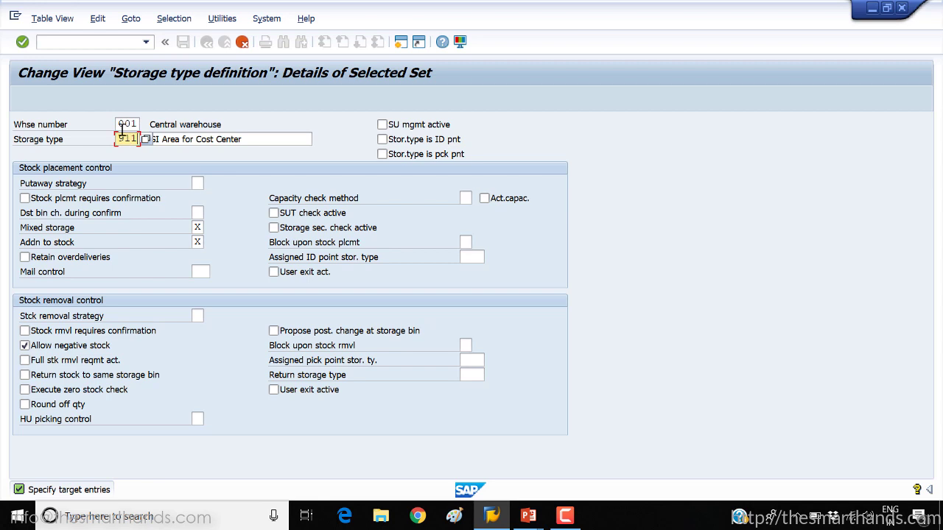
pyautogui.click(129, 124)
pyautogui.press('BackSpace')
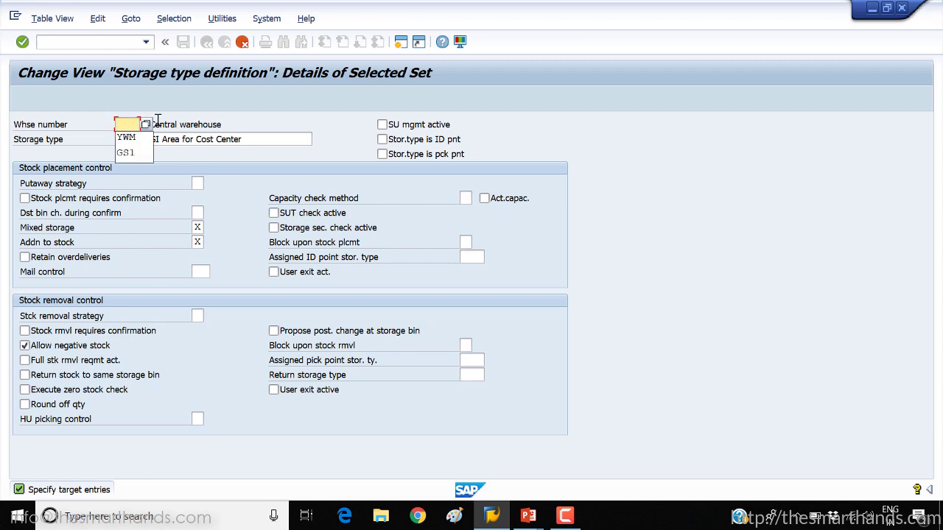
pyautogui.press('F8')
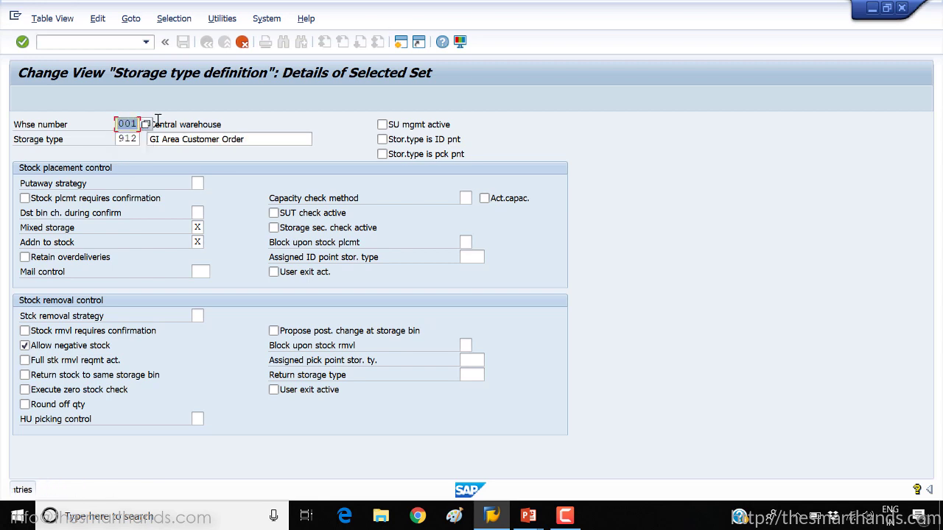
pyautogui.press('BackSpace')
pyautogui.press('Down')
pyautogui.press('Return')
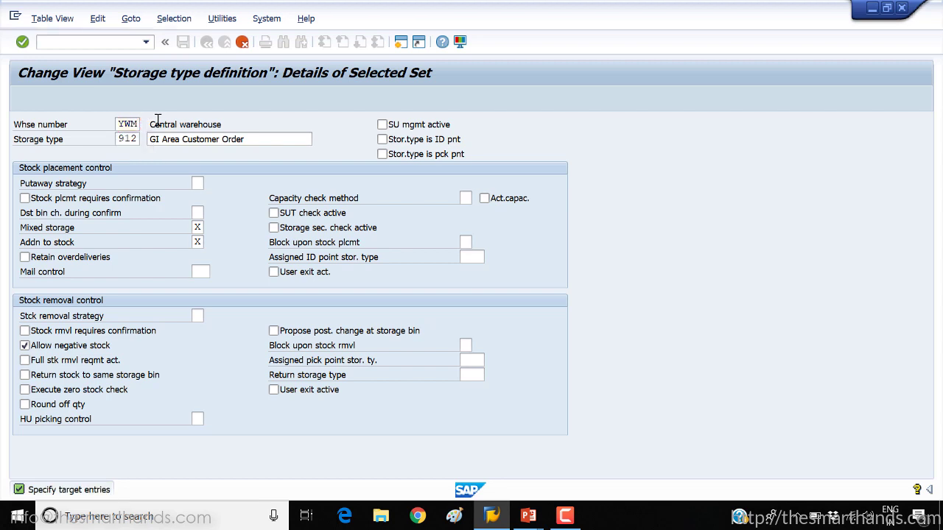
pyautogui.press('F8')
# Copy GI Area Production Orders and Fixed Bin Picking Area to warehouse YWM.
pyautogui.press('BackSpace')
pyautogui.press('Down')
pyautogui.press('Return')
pyautogui.press('F8')
pyautogui.press('BackSpace')
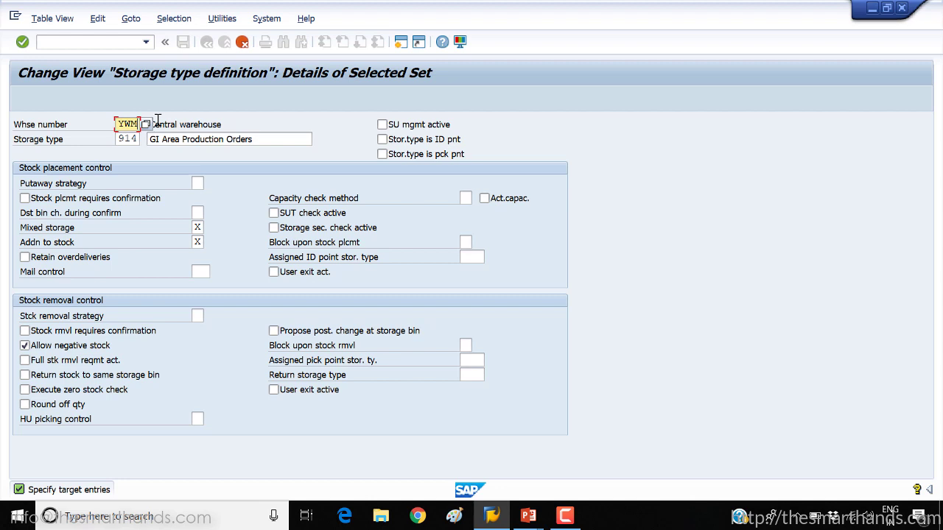
pyautogui.press('Return')
pyautogui.press('BackSpace')
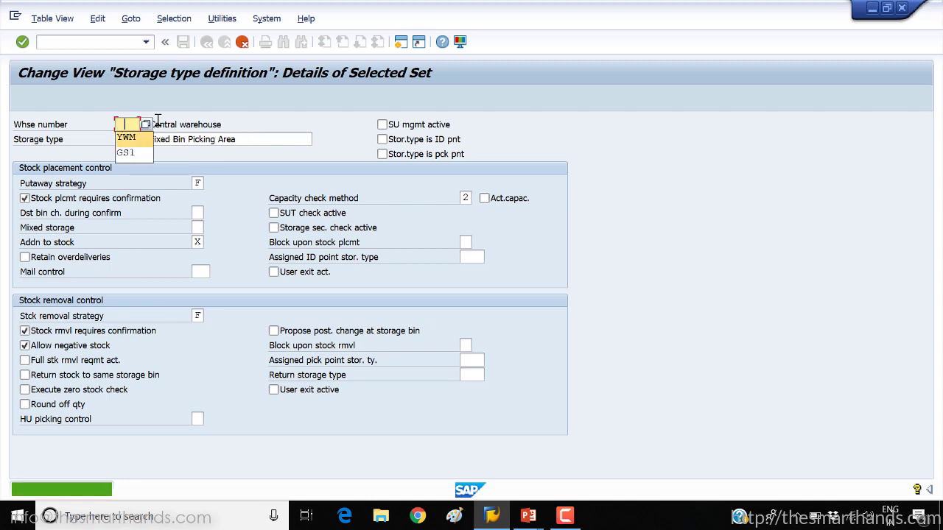
pyautogui.write('YWM')
pyautogui.press('Return')
pyautogui.press('Return')
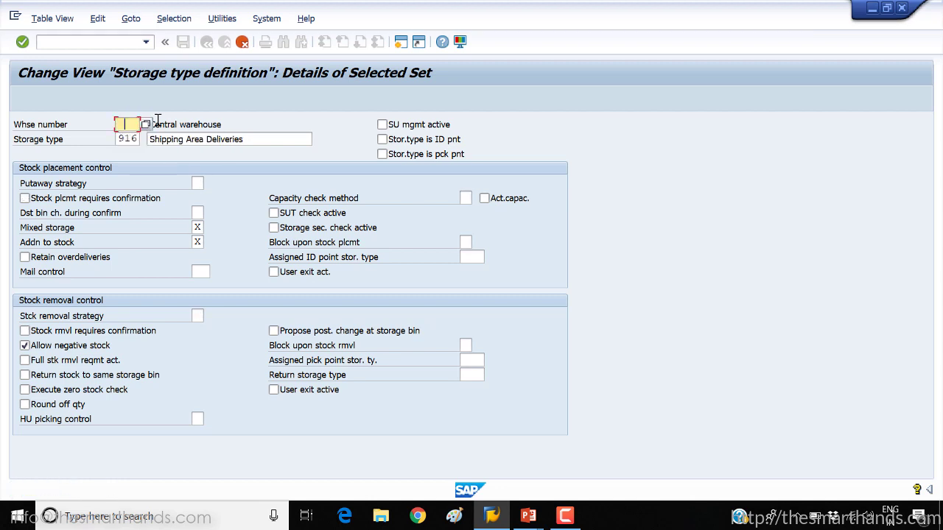
# Copy Shipping Area Deliveries and Quality Assurance to warehouse YWM.
pyautogui.press('BackSpace')
pyautogui.write('YWM')
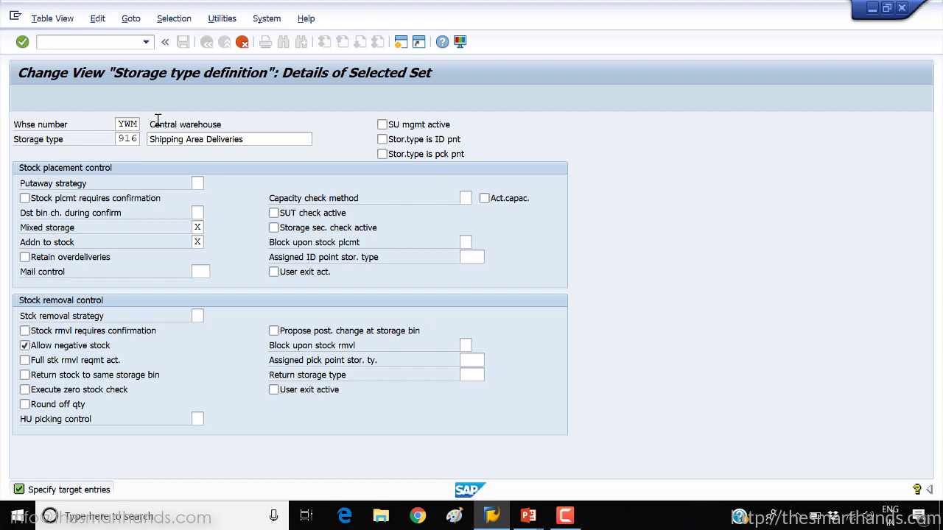
pyautogui.press('Return')
pyautogui.press('BackSpace')
pyautogui.write('YWM')
pyautogui.press('Return')
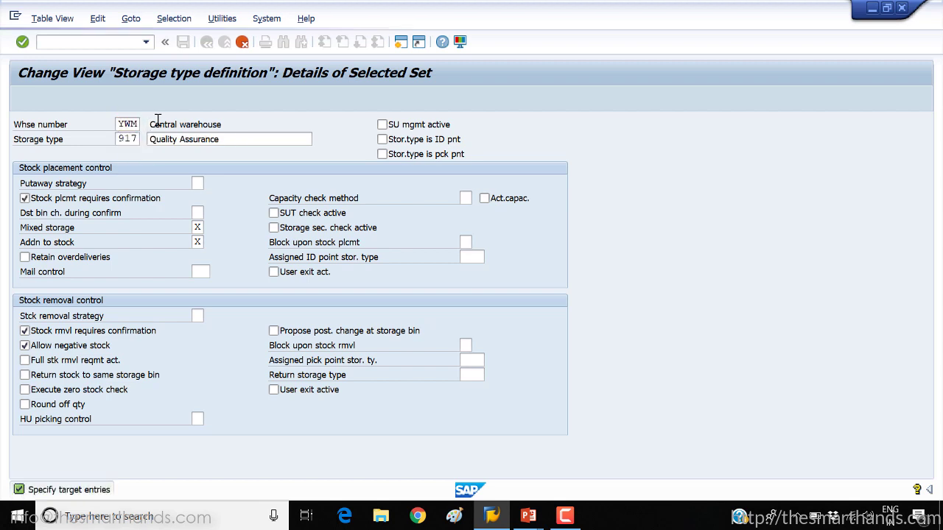
pyautogui.press('Return')
pyautogui.press('BackSpace')
pyautogui.write('YWM')
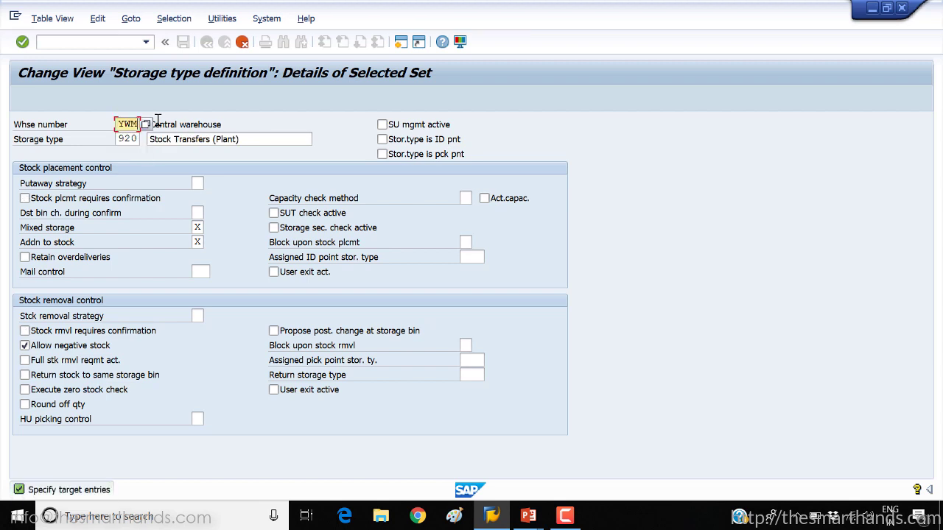
pyautogui.press('Return')
# Copy Stock Transfers (StLoc) and Posting Change Area to warehouse YWM.
pyautogui.press('BackSpace')
pyautogui.write('YWM')
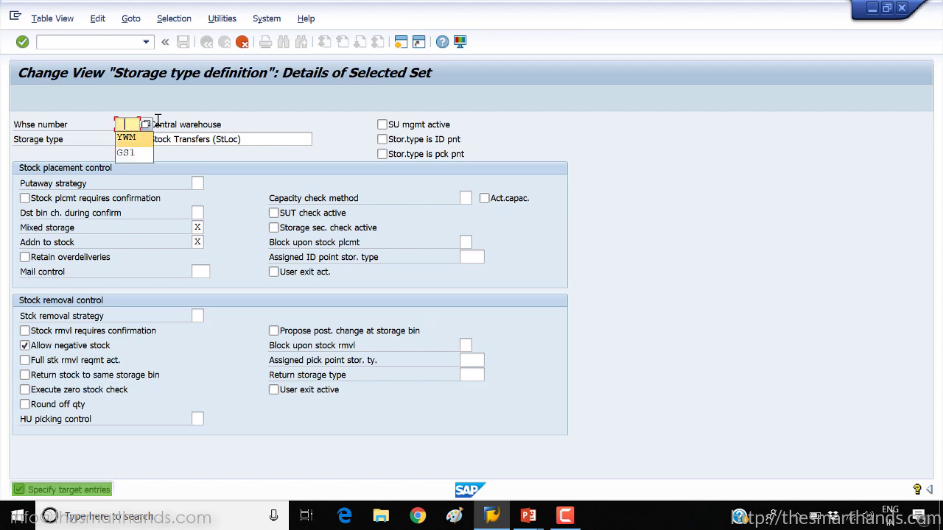
pyautogui.press('Return')
pyautogui.press('Return')
pyautogui.press('BackSpace')
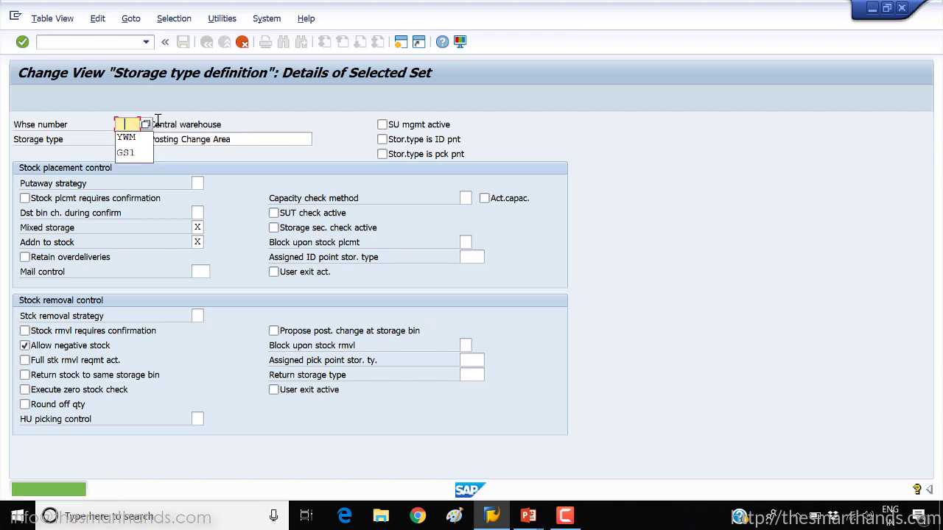
pyautogui.write('YWM')
pyautogui.press('Return')
pyautogui.press('Return')
pyautogui.press('BackSpace')
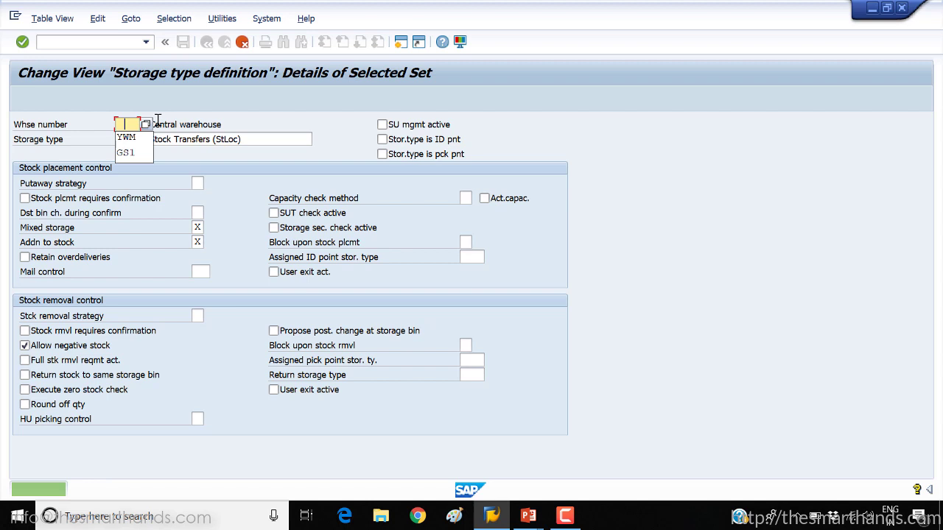
pyautogui.write('YWM')
# Copy R/3 --> R/2 cumulative, Init. entry of stock bal., Differences and the final type to YWM.
pyautogui.press('Return')
pyautogui.press('Return')
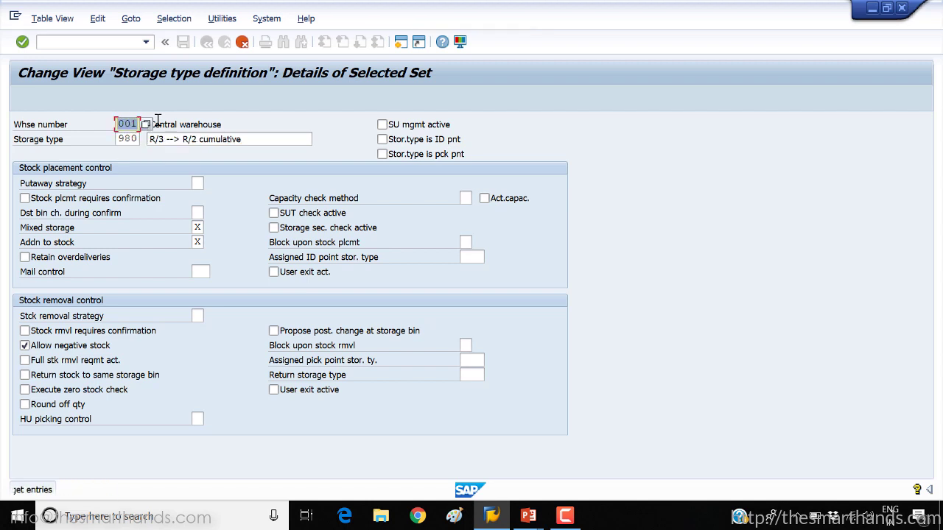
pyautogui.press('BackSpace')
pyautogui.write('YWM')
pyautogui.press('Return')
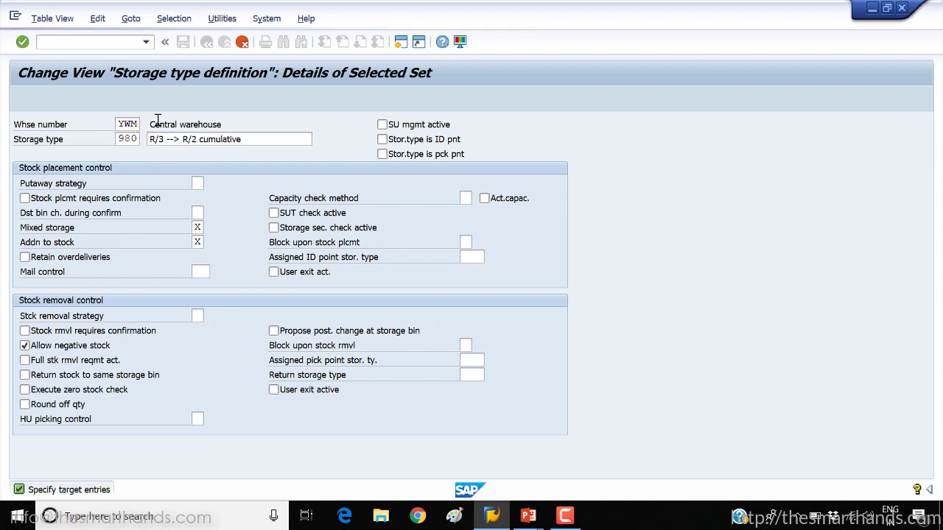
pyautogui.press('BackSpace')
pyautogui.write('YWM')
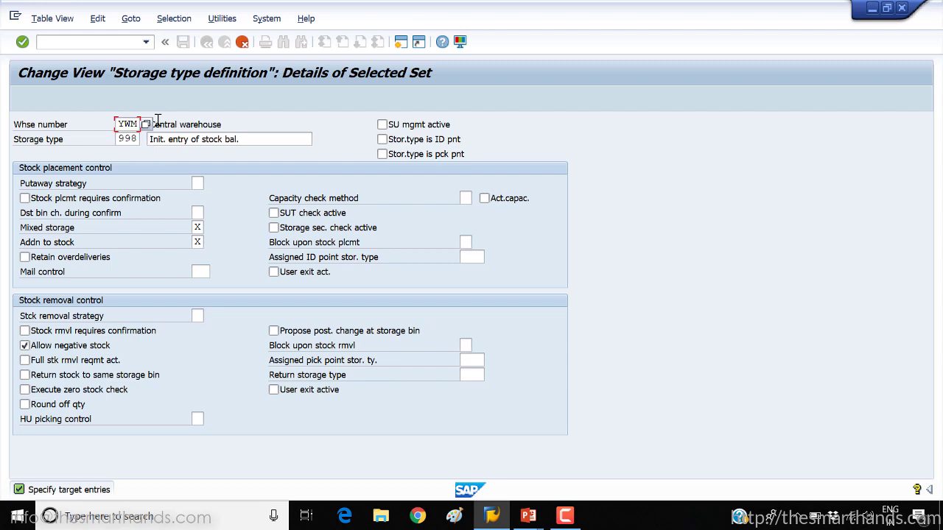
pyautogui.press('Return')
pyautogui.press('BackSpace')
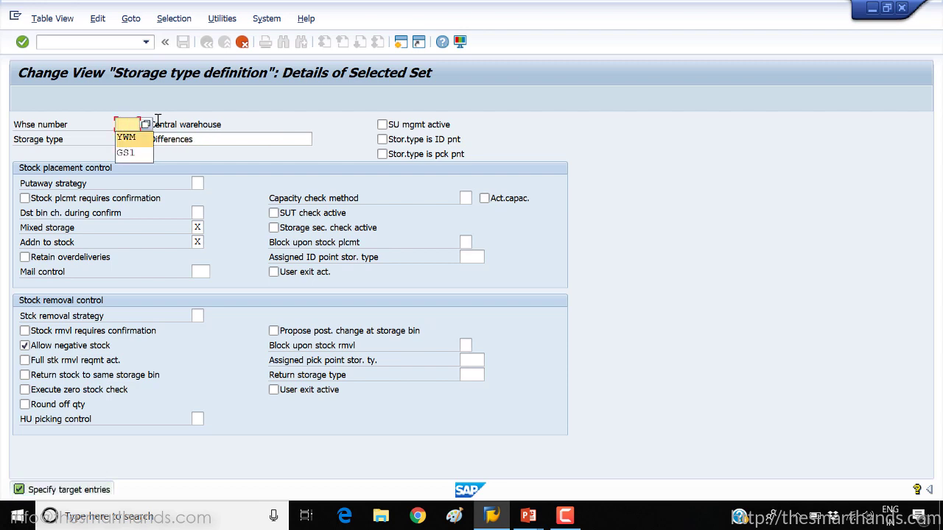
pyautogui.write('YWM')
pyautogui.press('Return')
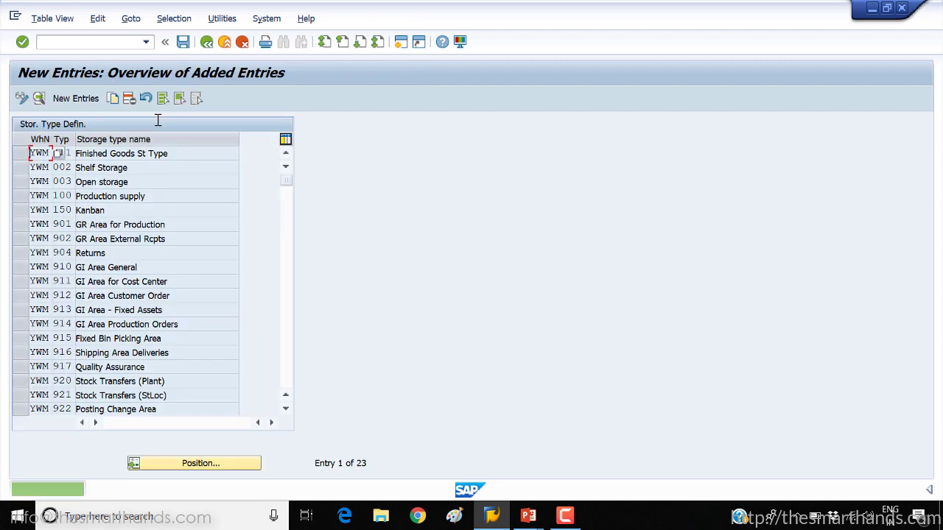
# Save the YWM storage types under the WMS org structure request and select row YWM 001.
pyautogui.click(182, 42)
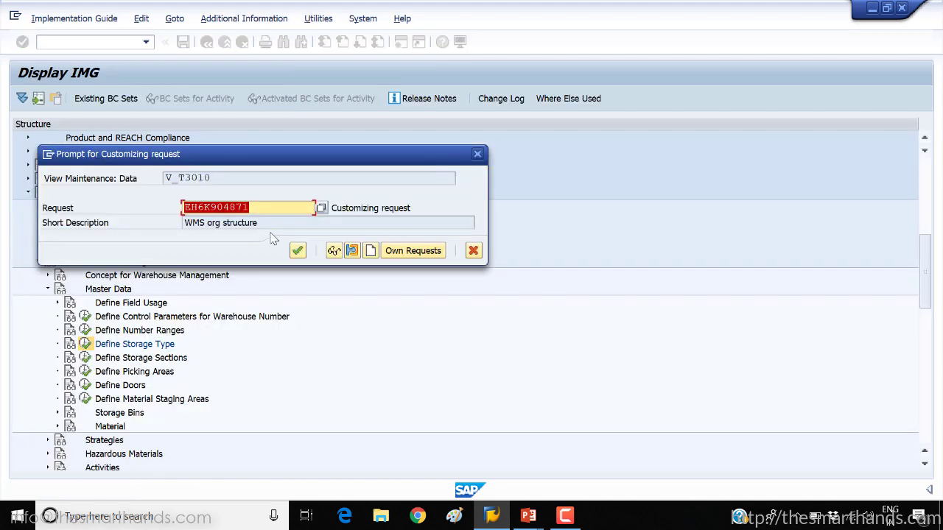
pyautogui.click(297, 251)
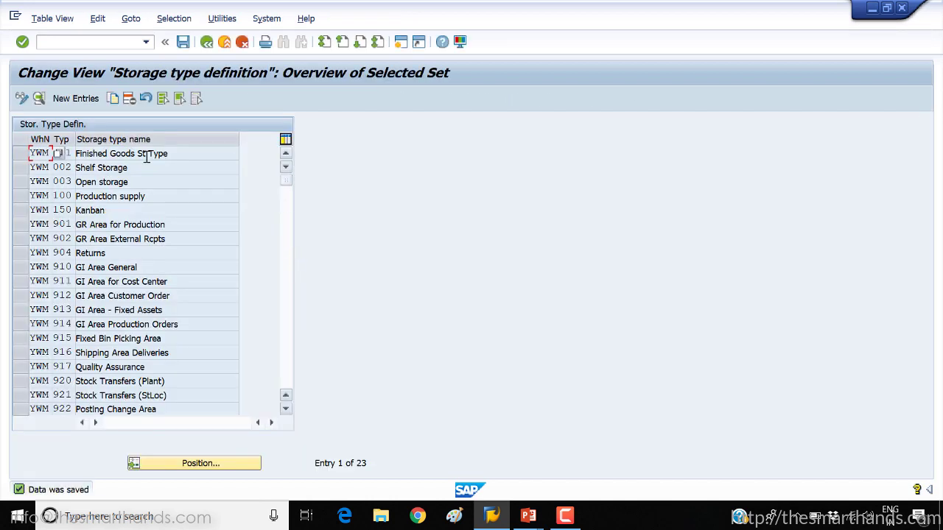
pyautogui.click(26, 153)
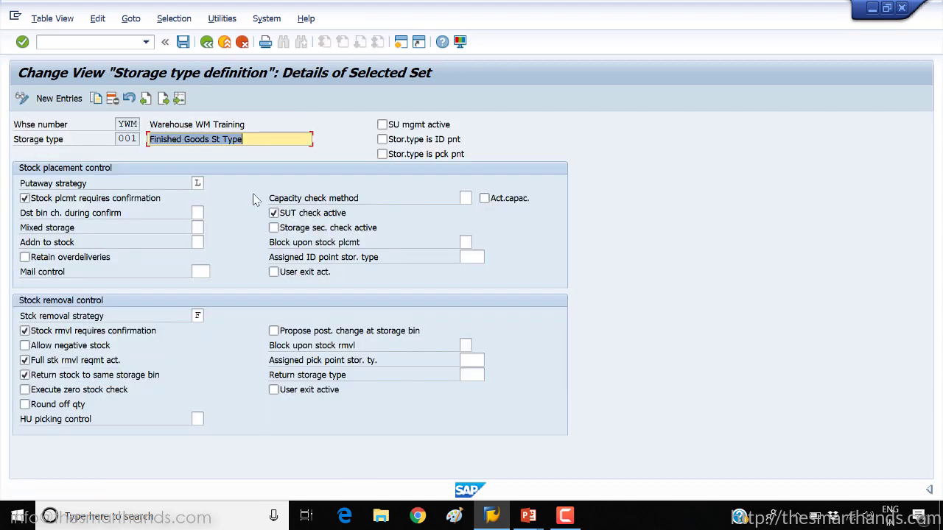
# Activate SU management for YWM Finished Goods St Type, save, and go back to the overview.
pyautogui.click(382, 125)
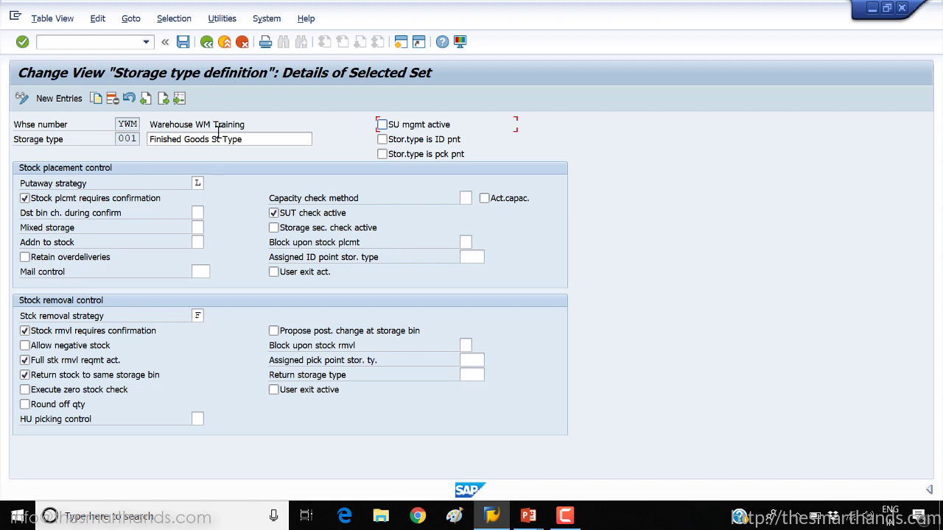
pyautogui.click(183, 43)
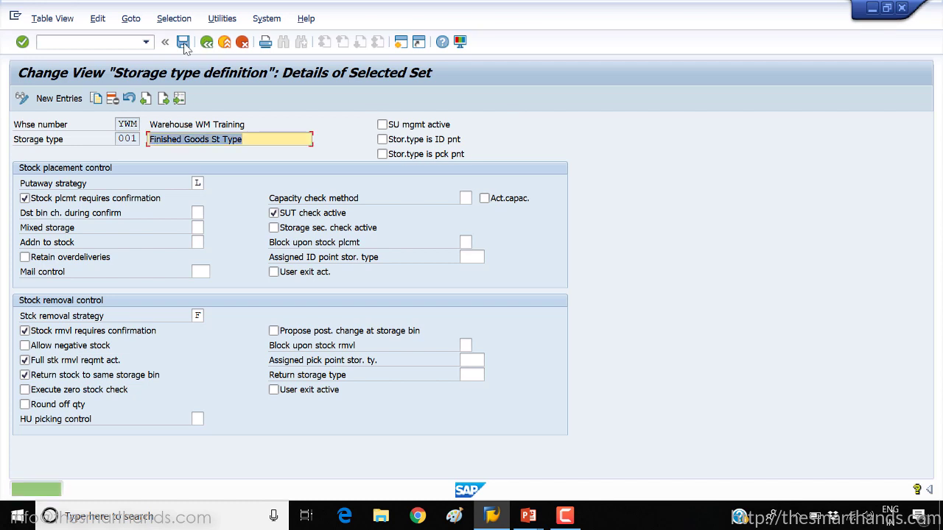
pyautogui.click(206, 42)
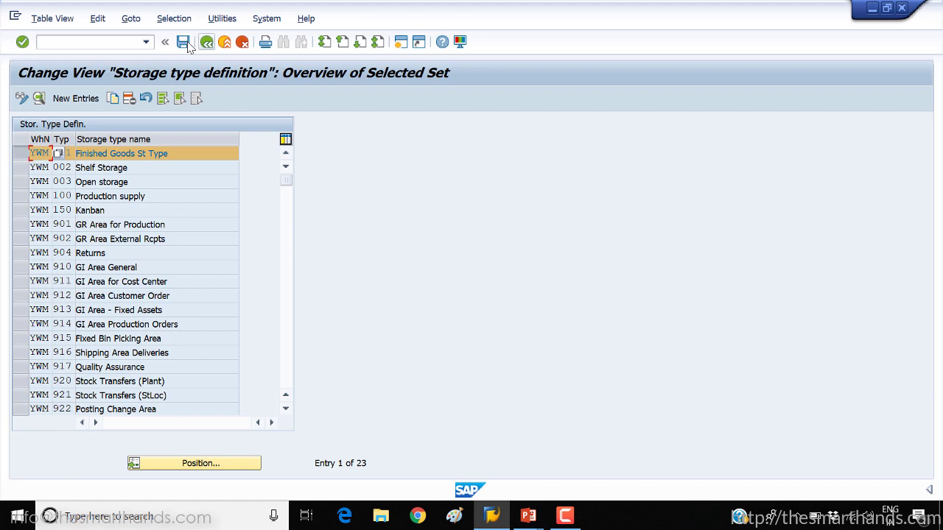
# Re-save the YWM storage types, then switch to the PowerPoint slide show.
pyautogui.click(206, 42)
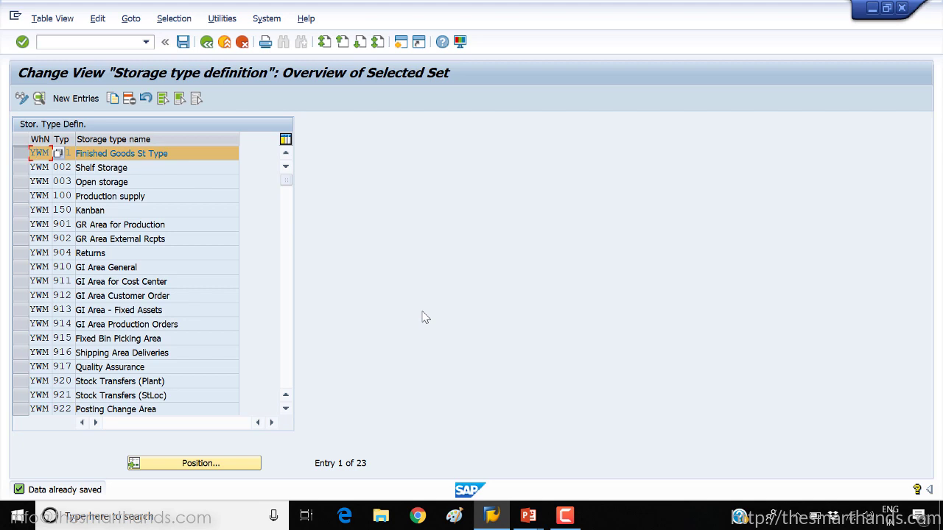
pyautogui.hotkey('alt', 'Tab')
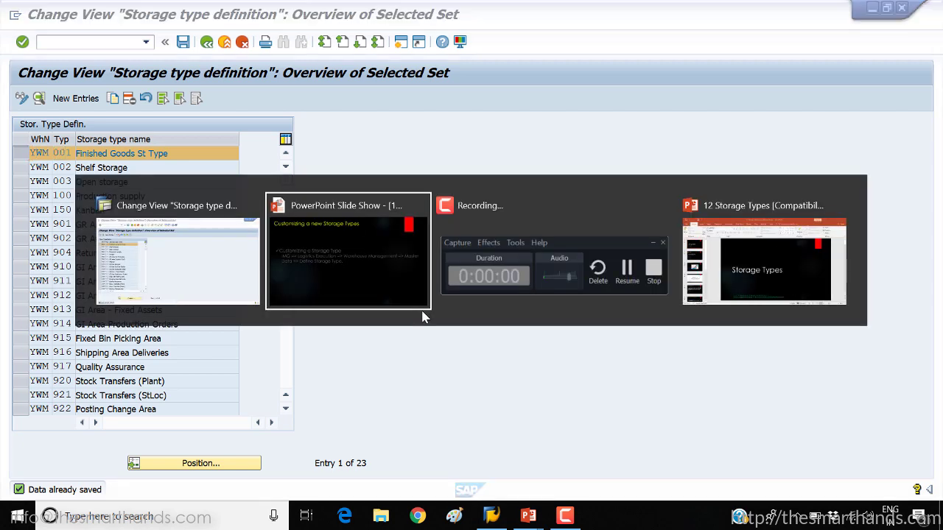